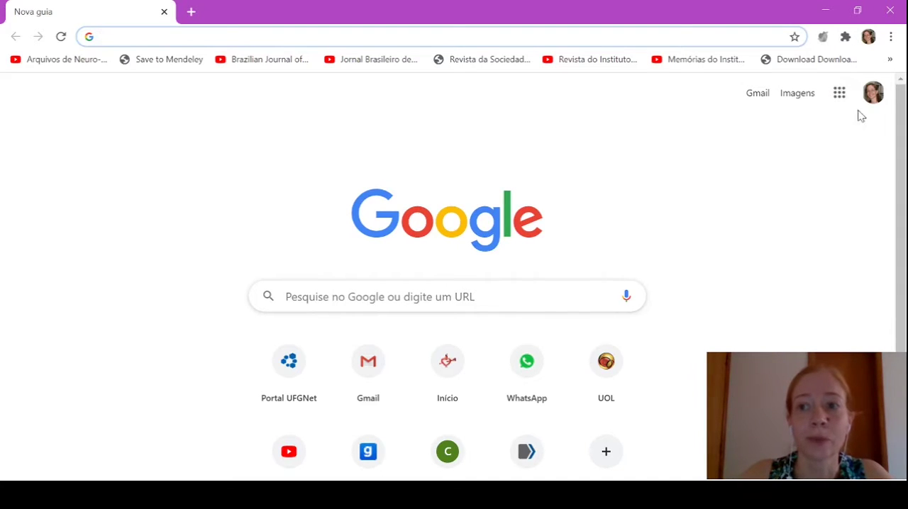
Open Google Classroom from the Google apps and switch to the university (UFG) account
click(840, 96)
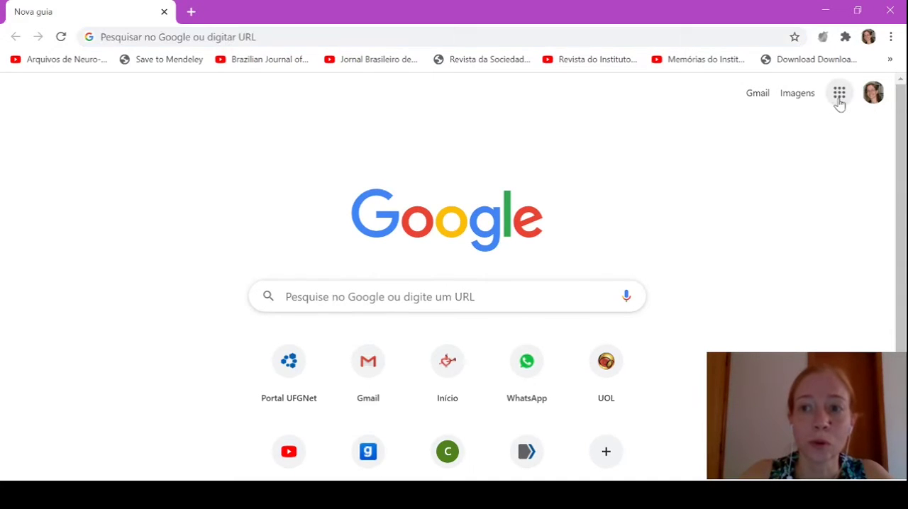
scroll(811, 229, down, 5)
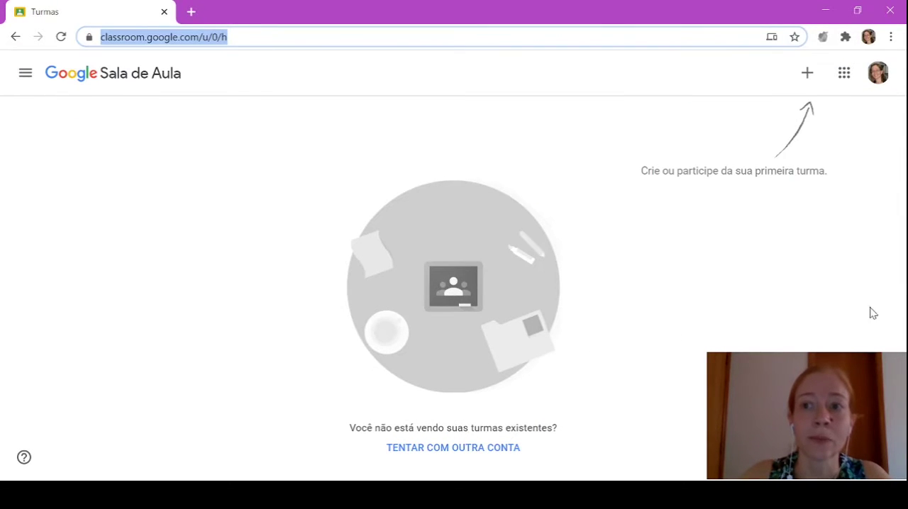
click(878, 73)
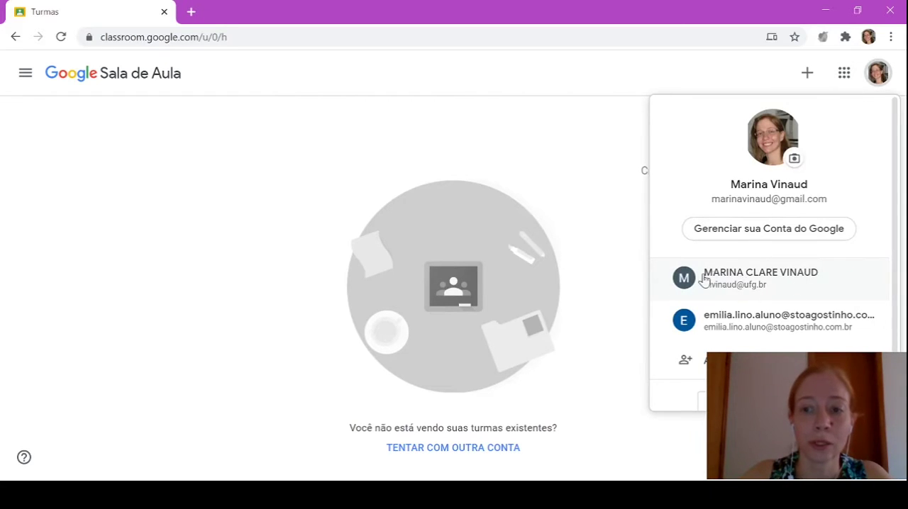
click(768, 282)
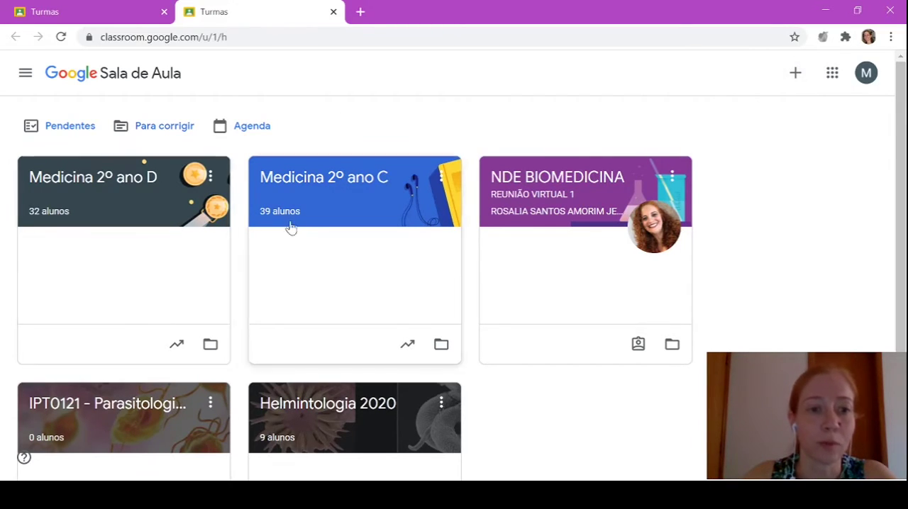
Open the class IPT0121 - Parasitologia Básica and look through the topics on its Atividades page
scroll(350, 165, down, 2)
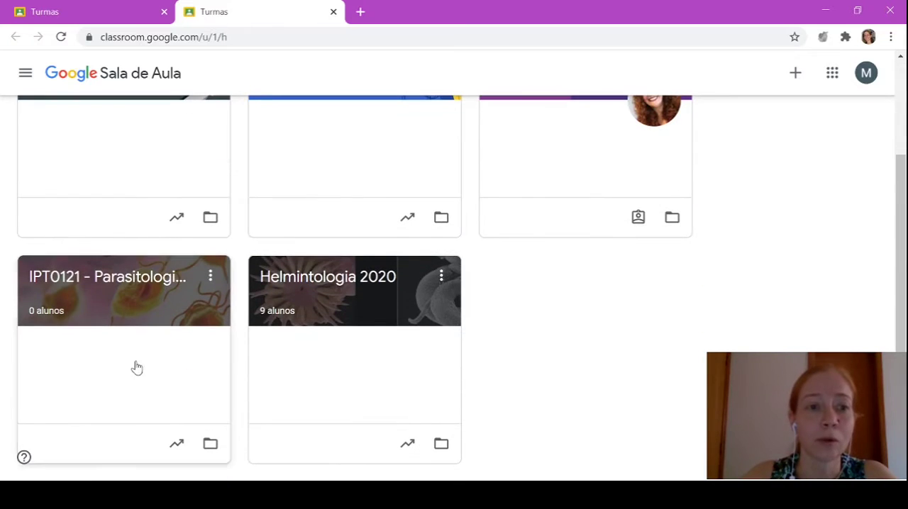
click(137, 282)
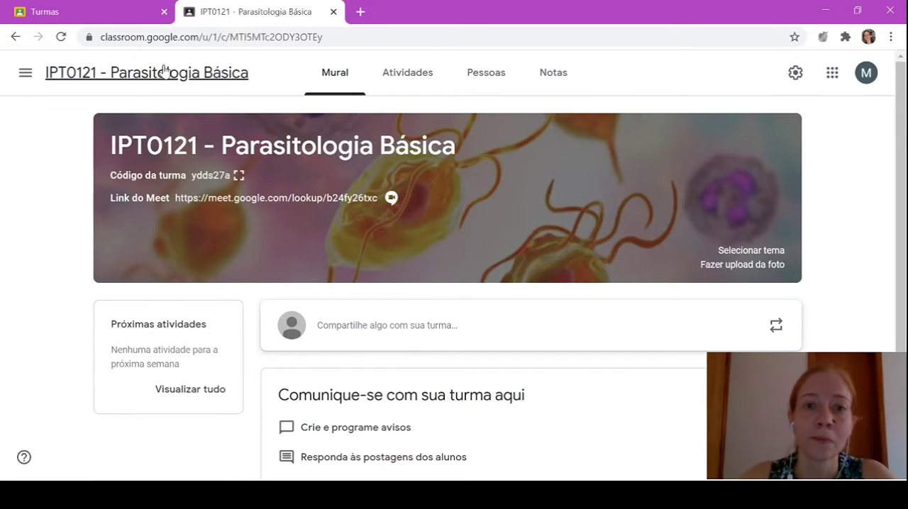
click(411, 79)
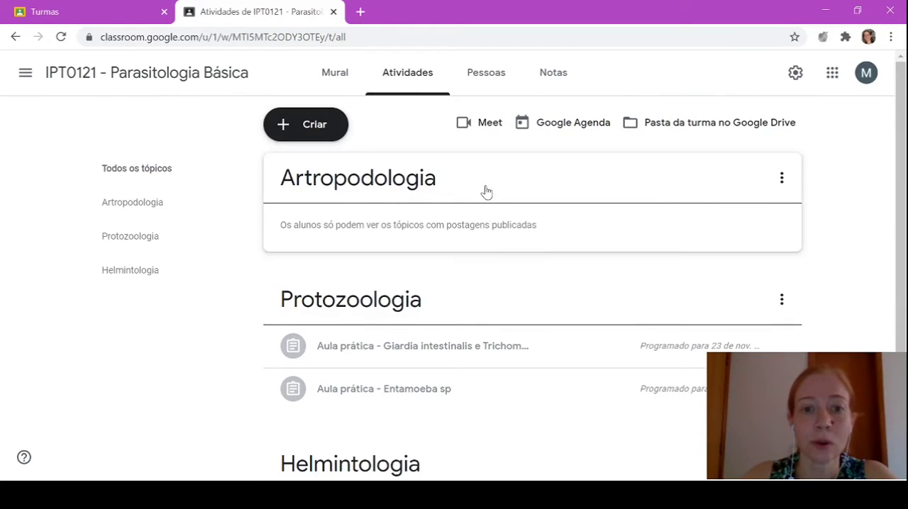
scroll(486, 191, down, 3)
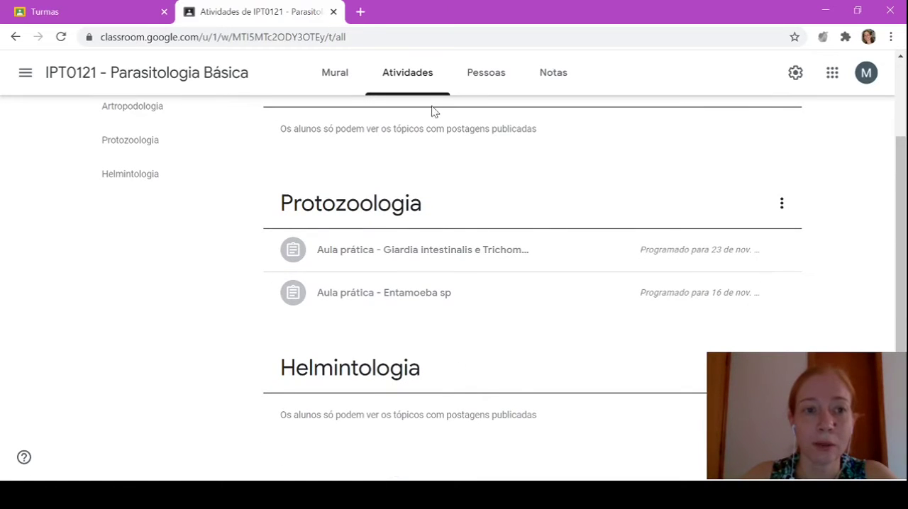
scroll(440, 239, up, 3)
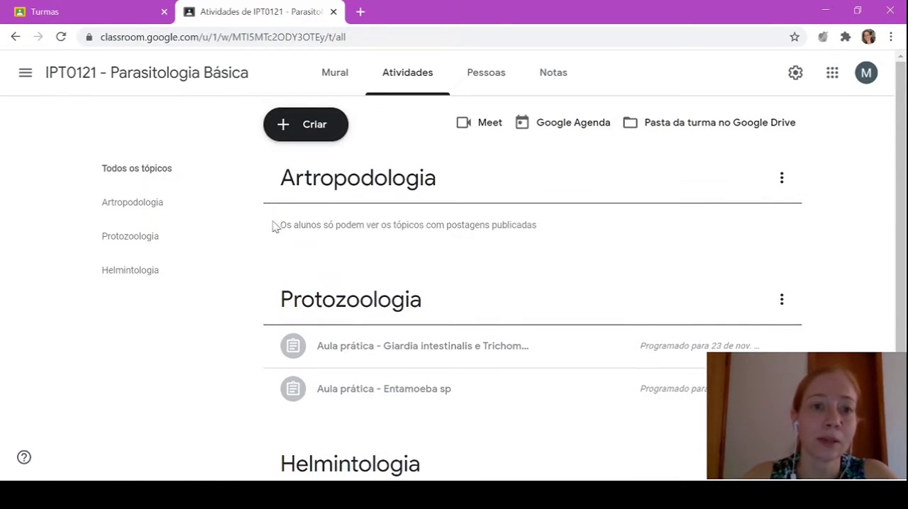
Create an Atividade com teste in the class and title it "Aula prática - Muscomorpha"
click(315, 130)
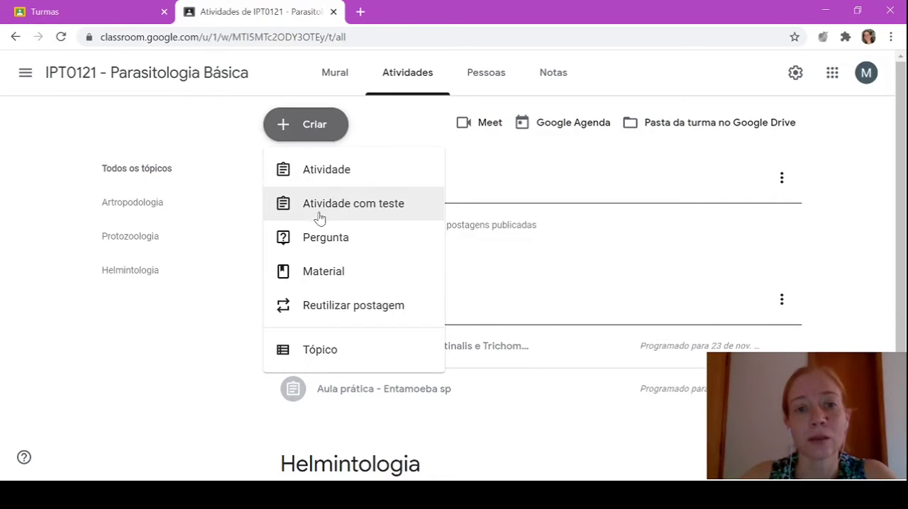
click(375, 207)
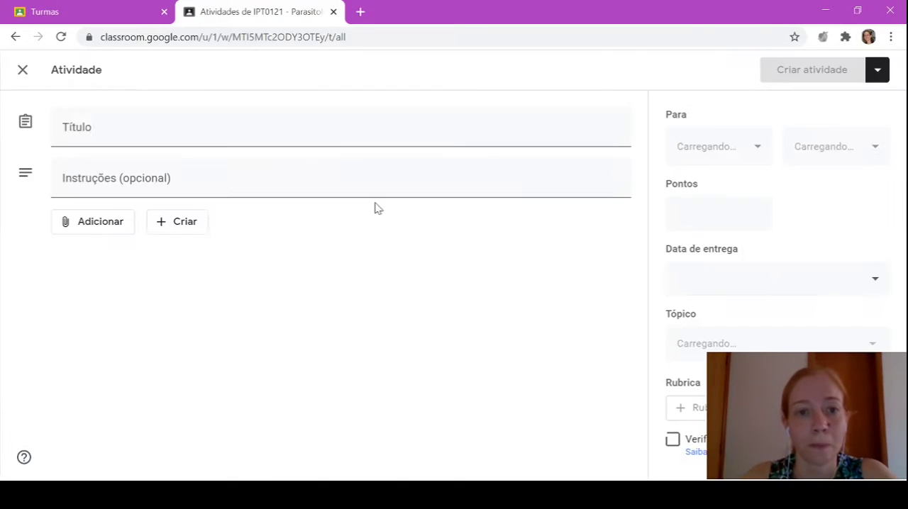
click(223, 137)
text(Aula prática)
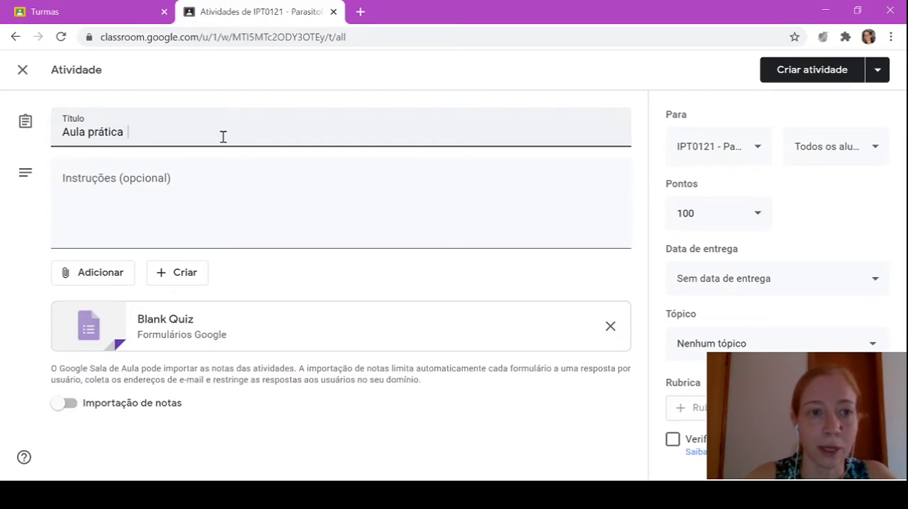
text( - Muscomorpha)
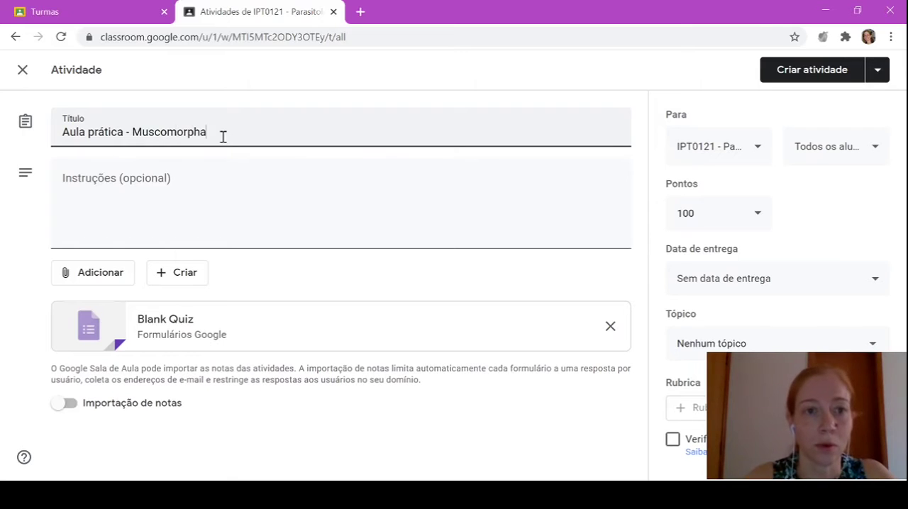
Open the attached Blank Quiz form and set both its title and its file name to "Aula prática - muscomorpha"
click(162, 320)
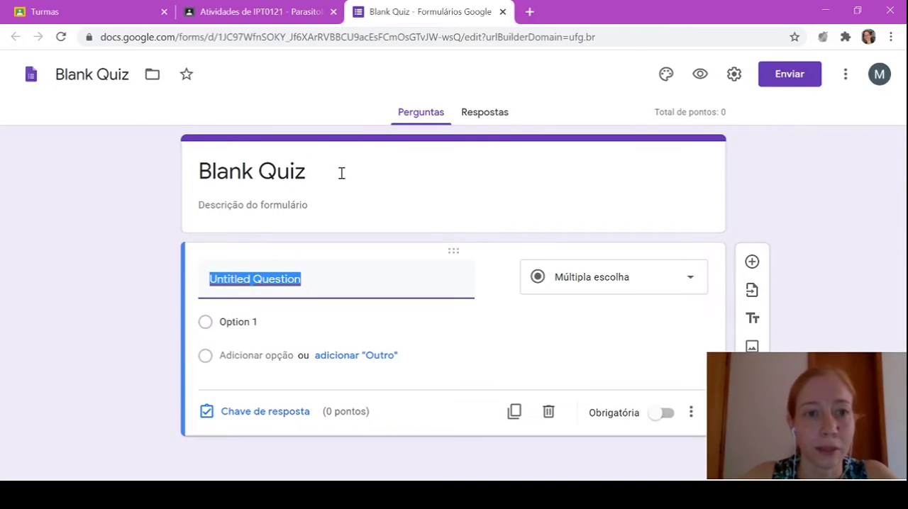
click(318, 173)
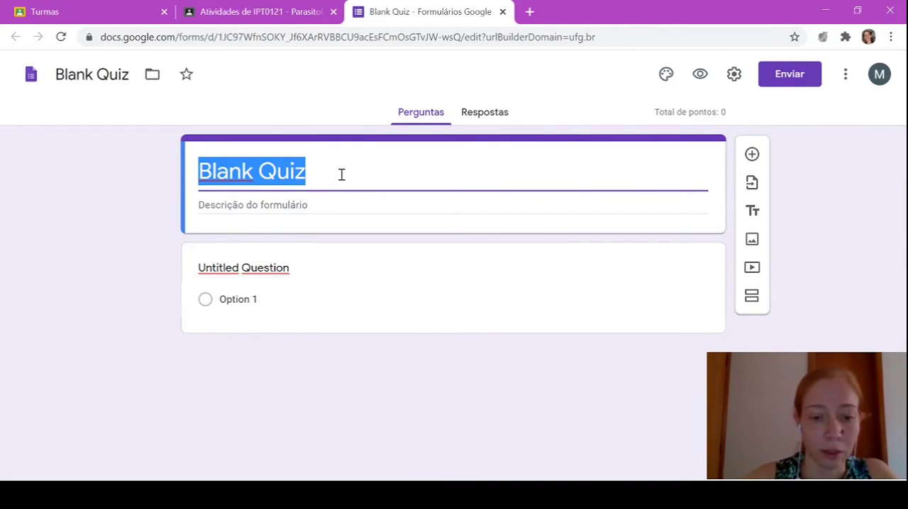
text(Aula prática - muscomorpha)
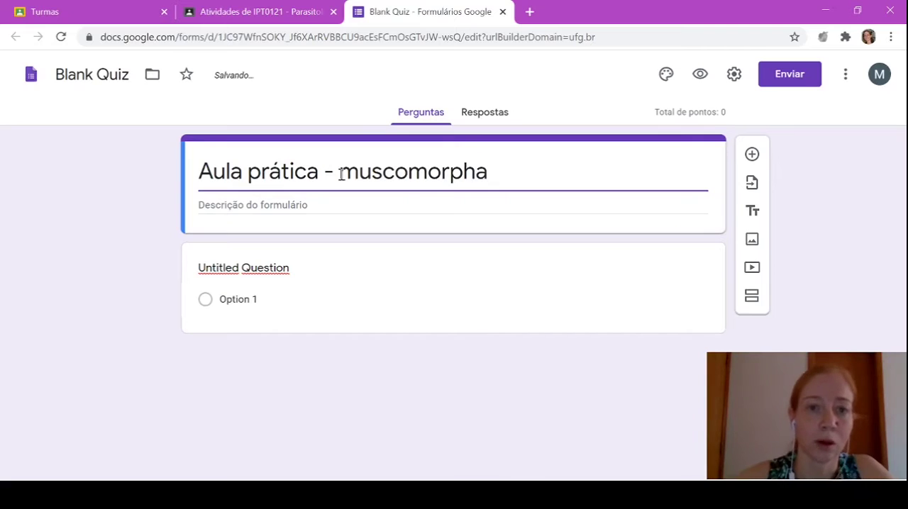
drag(489, 174, 197, 173)
key(ctrl+c)
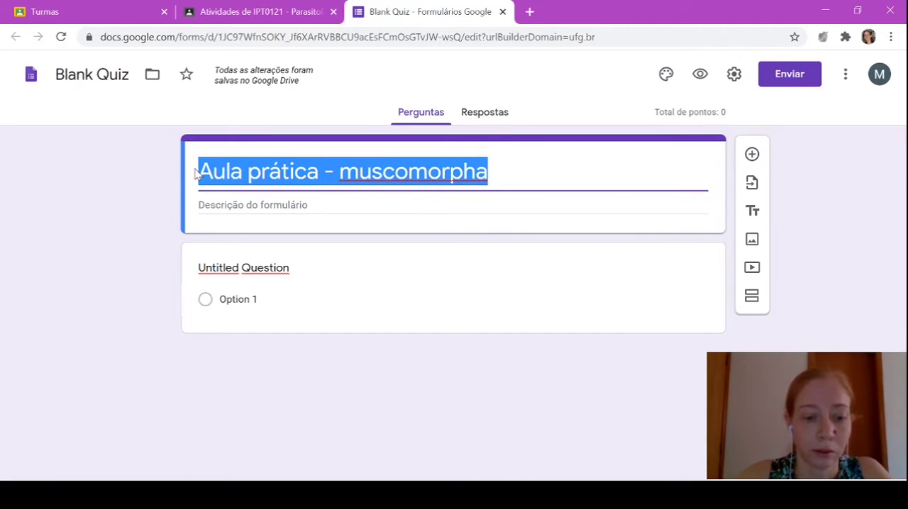
click(82, 74)
drag(60, 74, 131, 75)
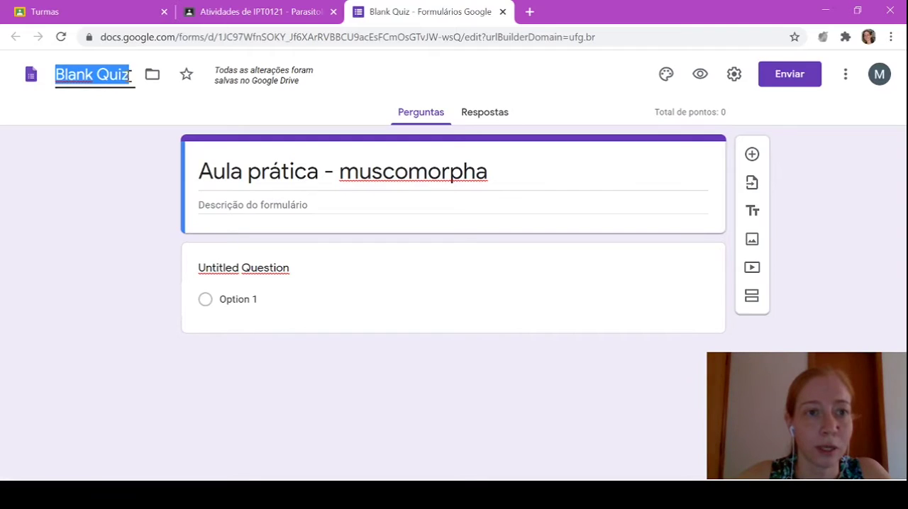
key(ctrl+v)
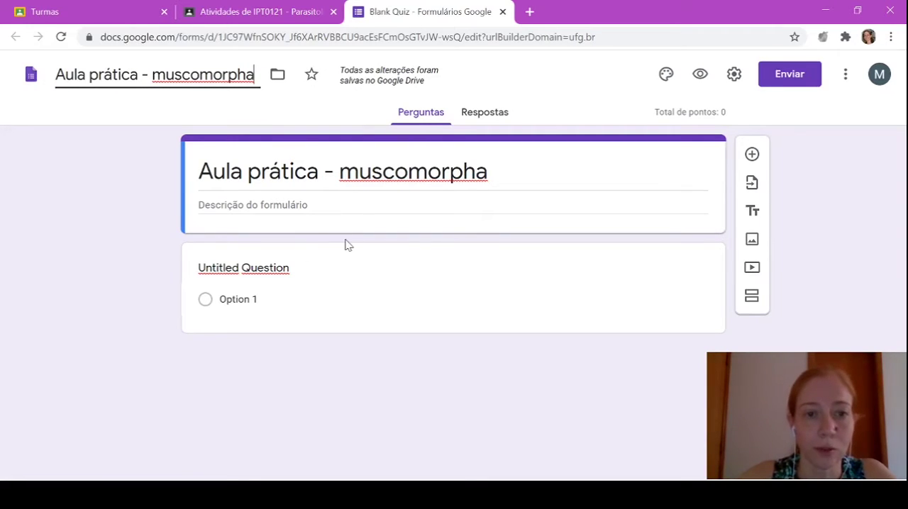
click(285, 206)
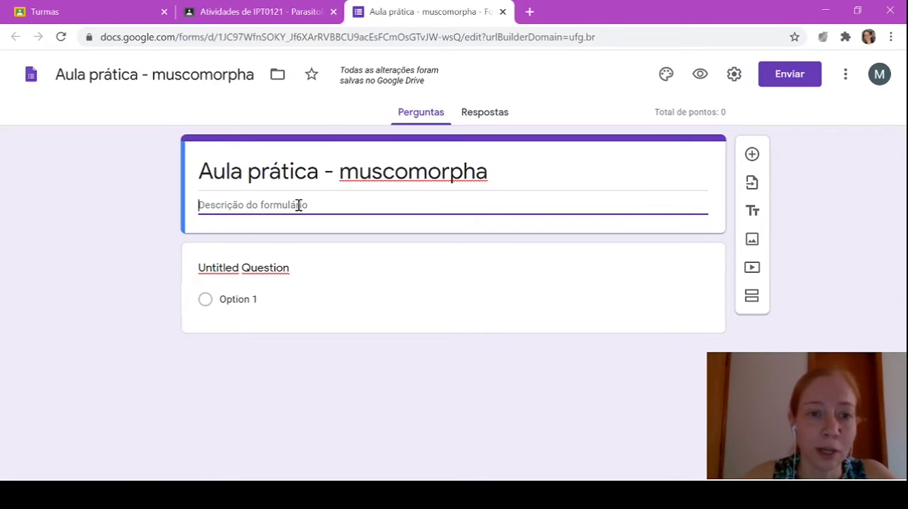
Turn the untitled question into a required Resposta curta question reading "Digite o seu nome:"
click(253, 272)
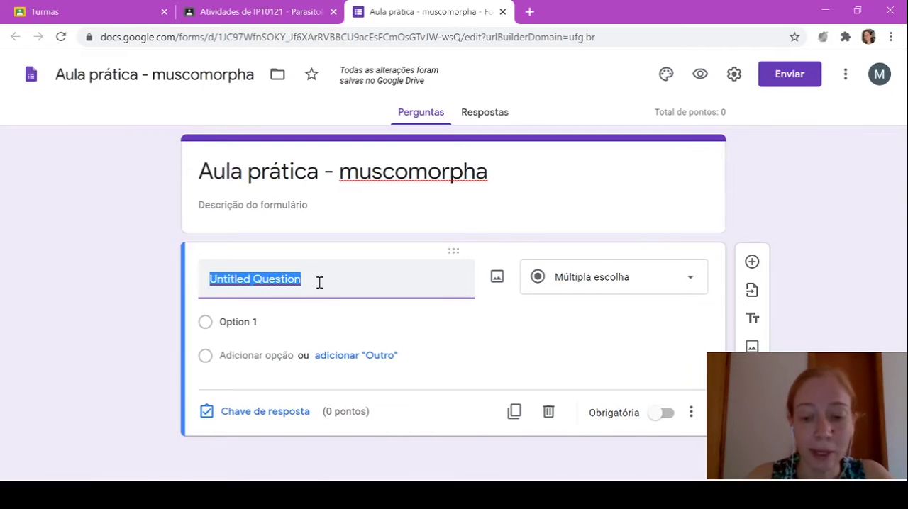
text(Digite)
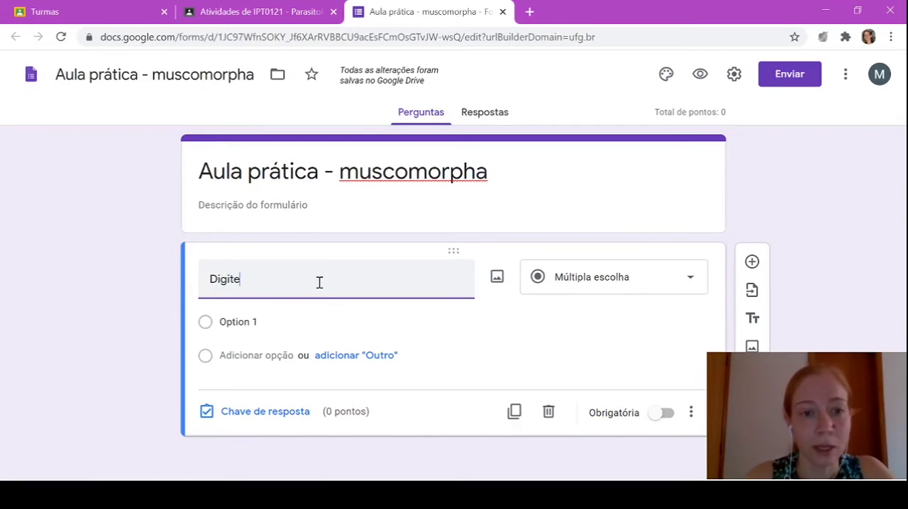
text( o s)
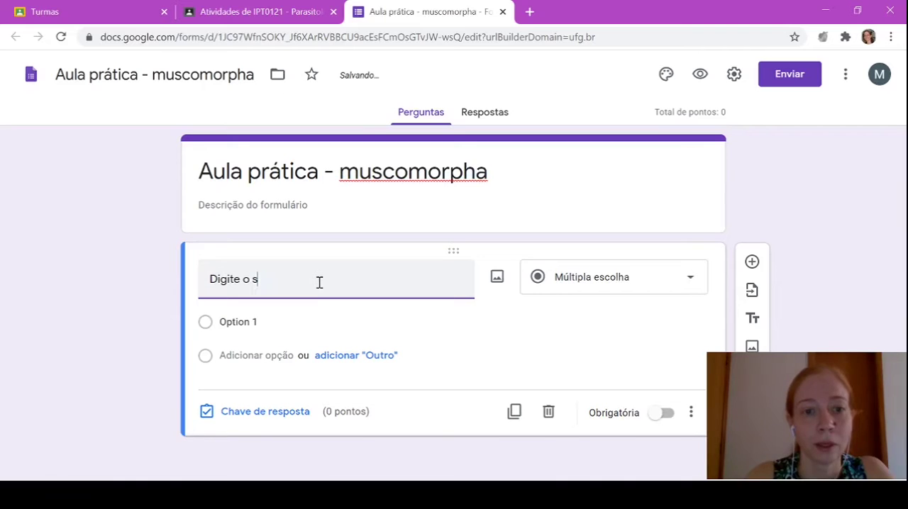
text(eu nome:)
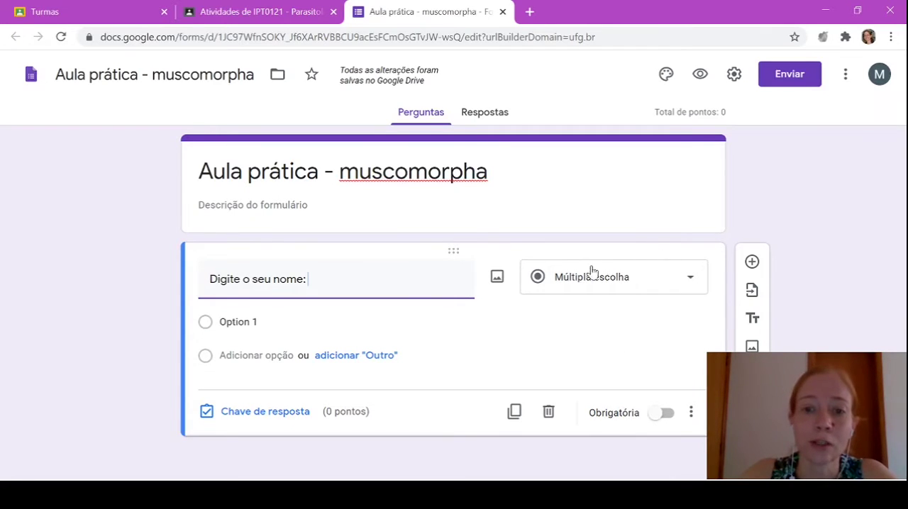
click(691, 282)
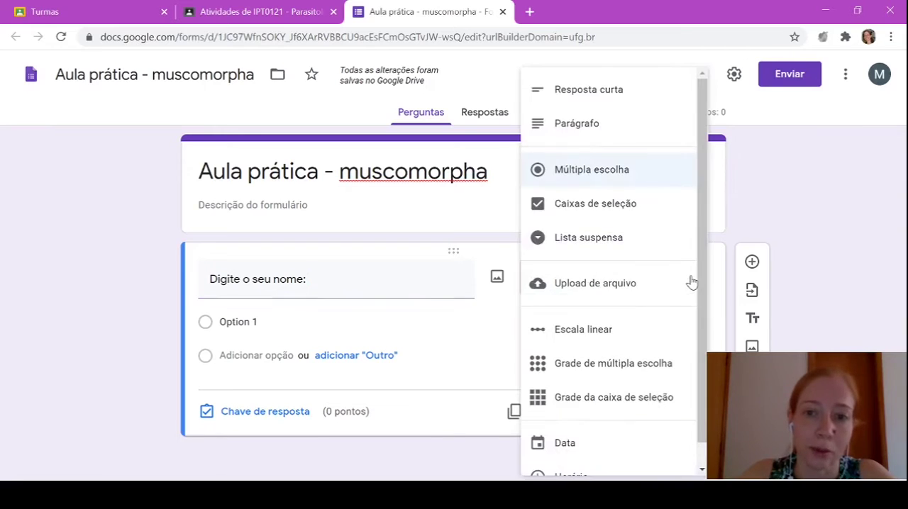
click(602, 93)
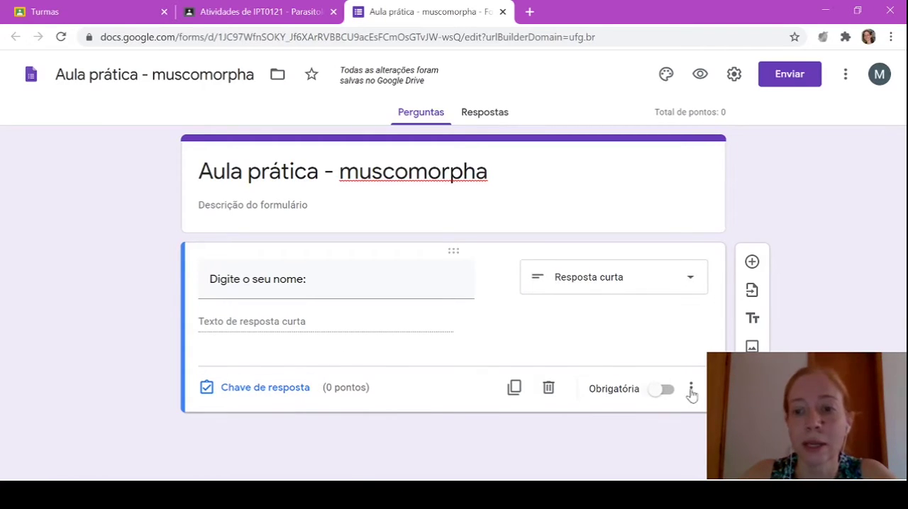
click(660, 392)
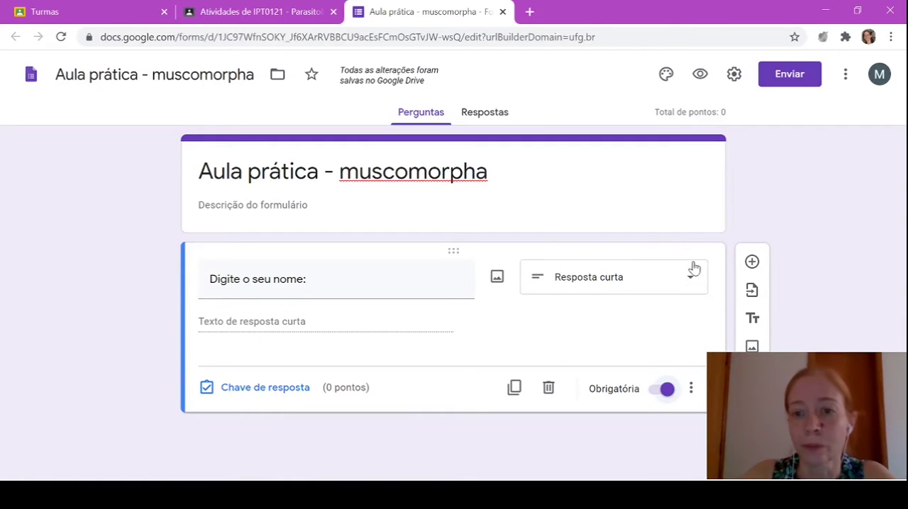
Add a new question and upload the numbered fly life cycle image (Ciclo de vida) into it
click(752, 264)
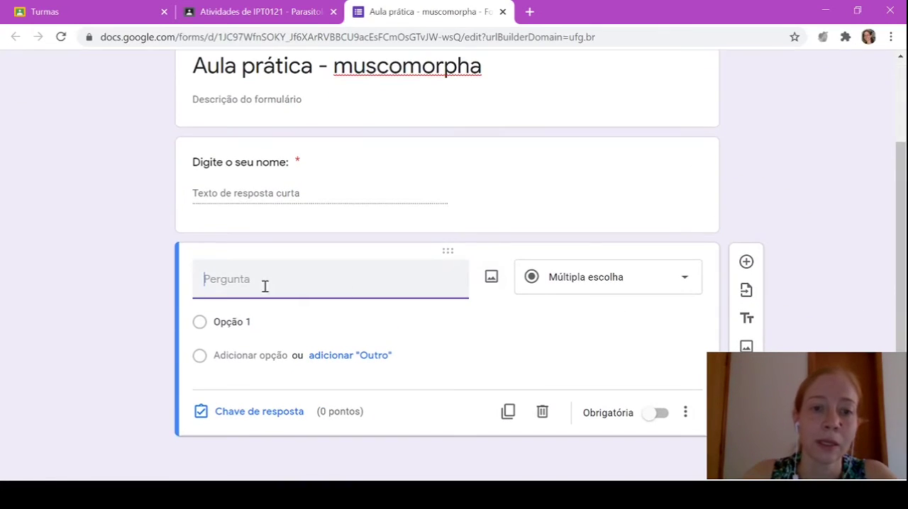
click(492, 278)
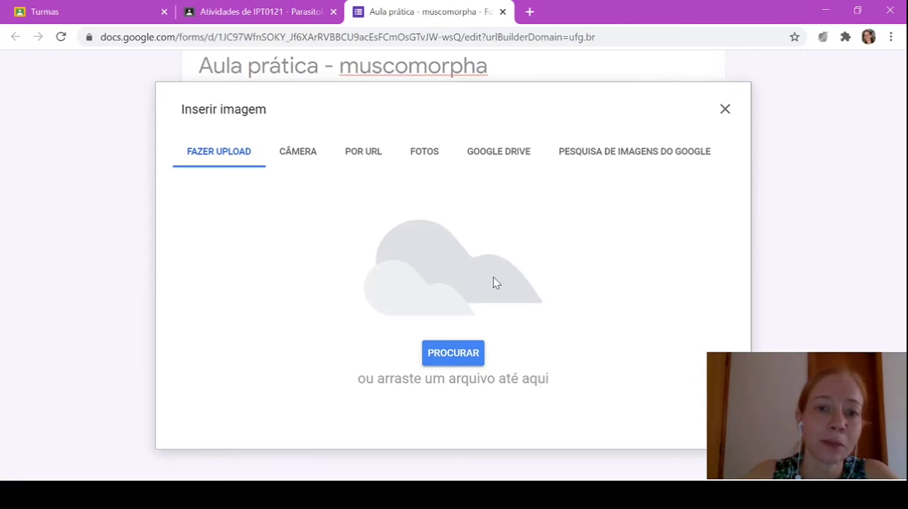
click(465, 358)
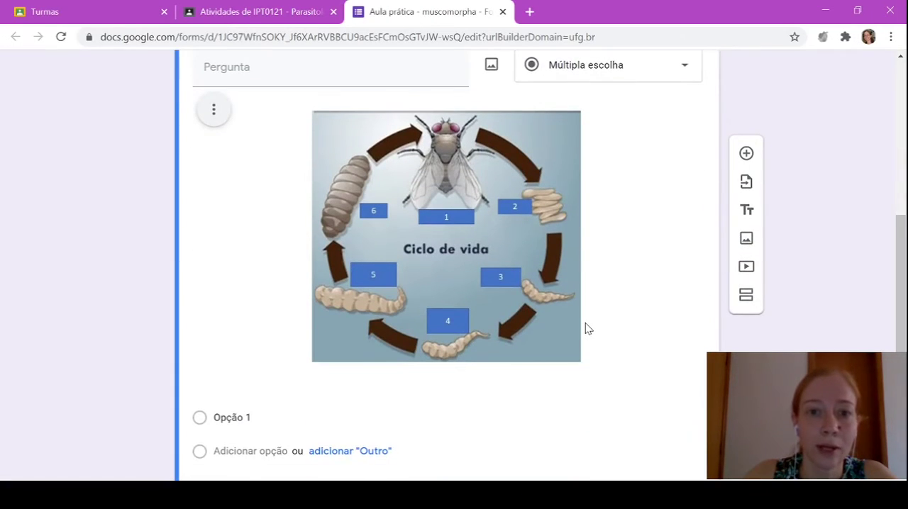
Word the image question as "Identifique as estruturas/formas biológicas numeradas na imagem." with the Grade de múltipla escolha type
scroll(586, 326, up, 1)
click(285, 140)
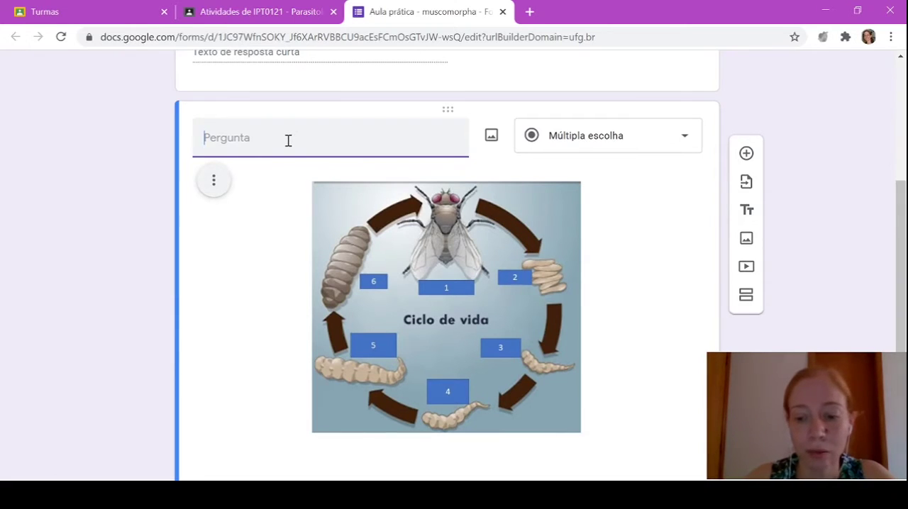
text(I)
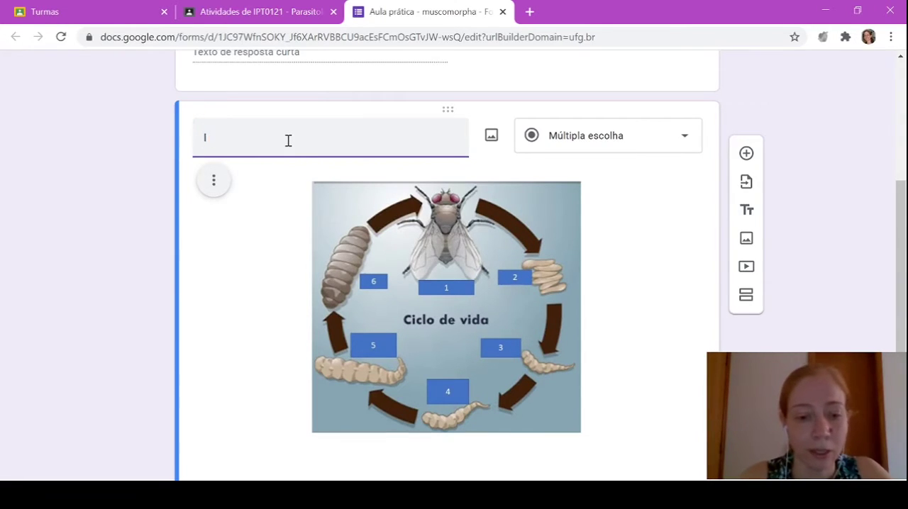
text(dentifique as estr)
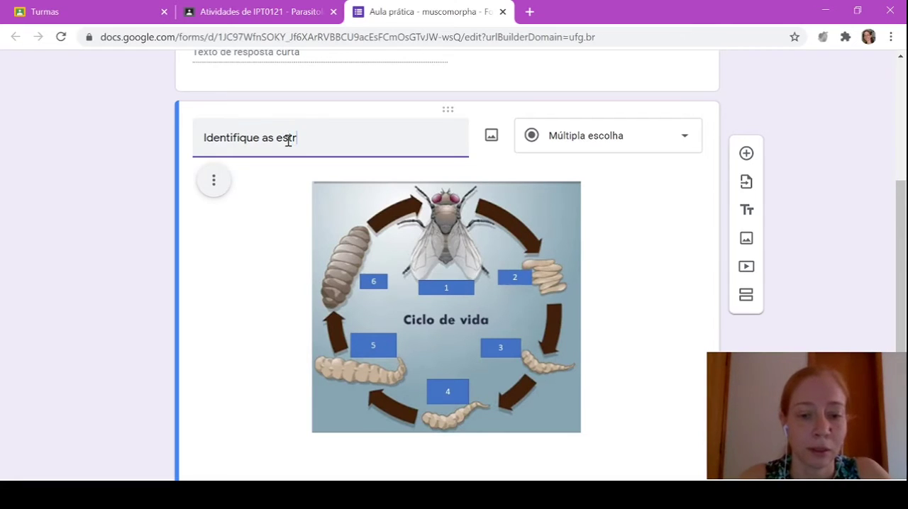
text(uturas)
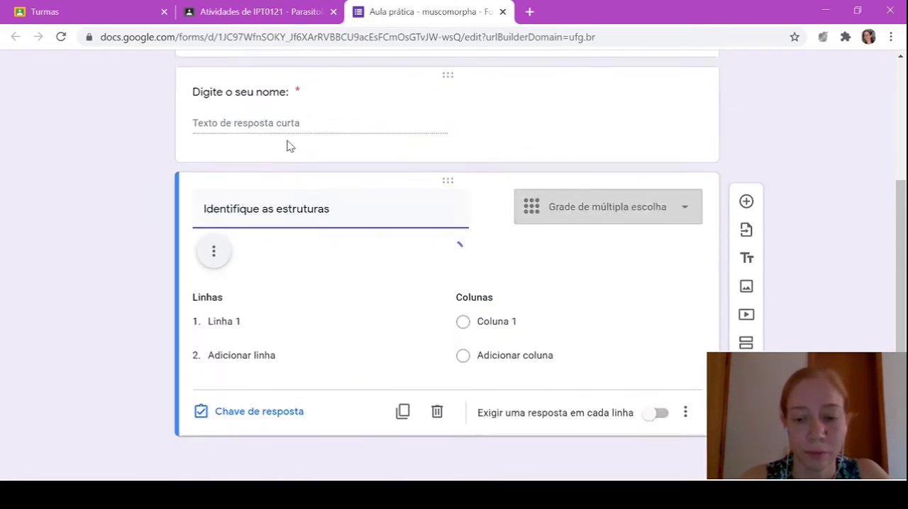
text(/formas b)
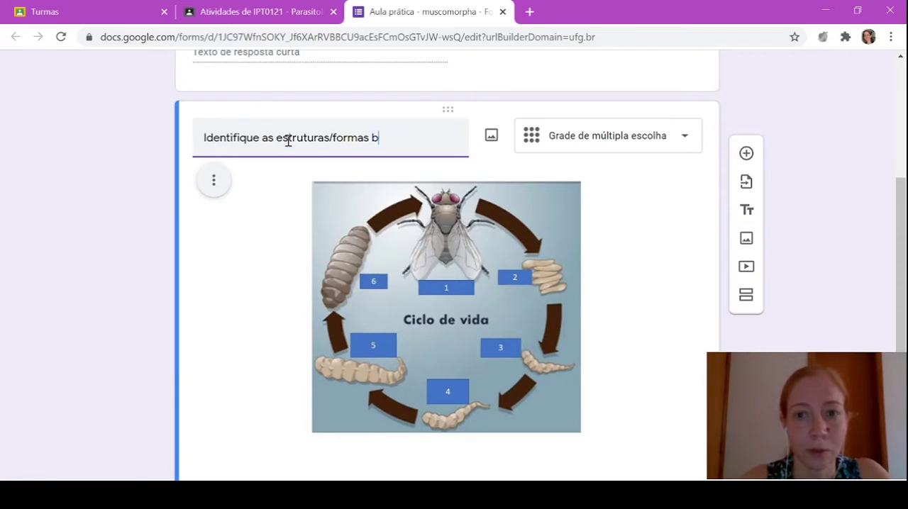
text(iológicas )
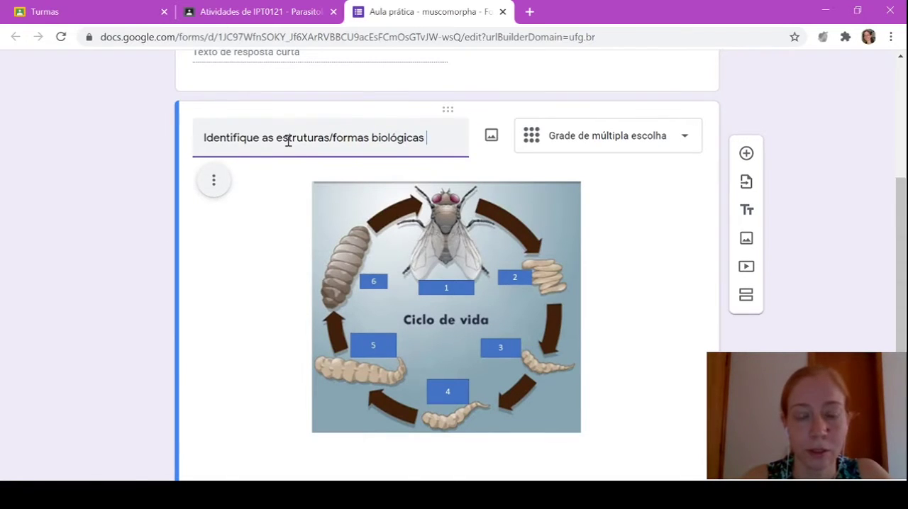
text(numeradas na i)
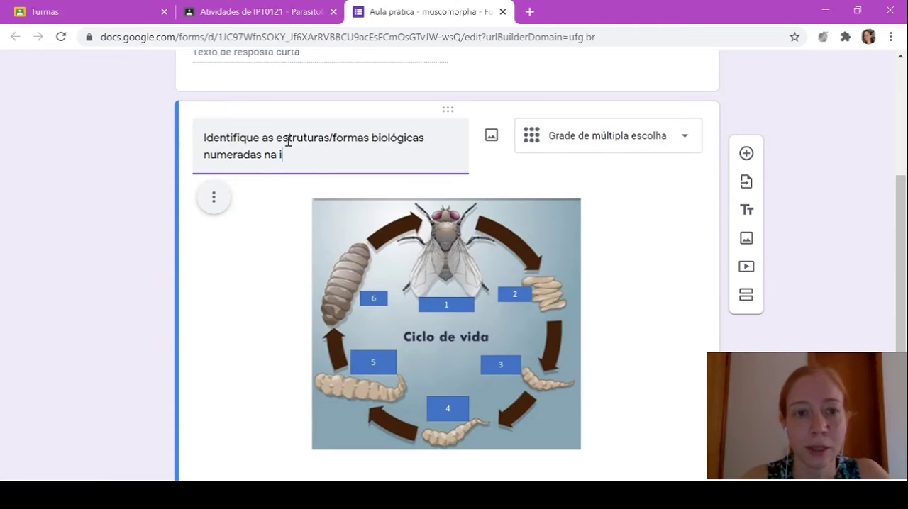
text(magem.)
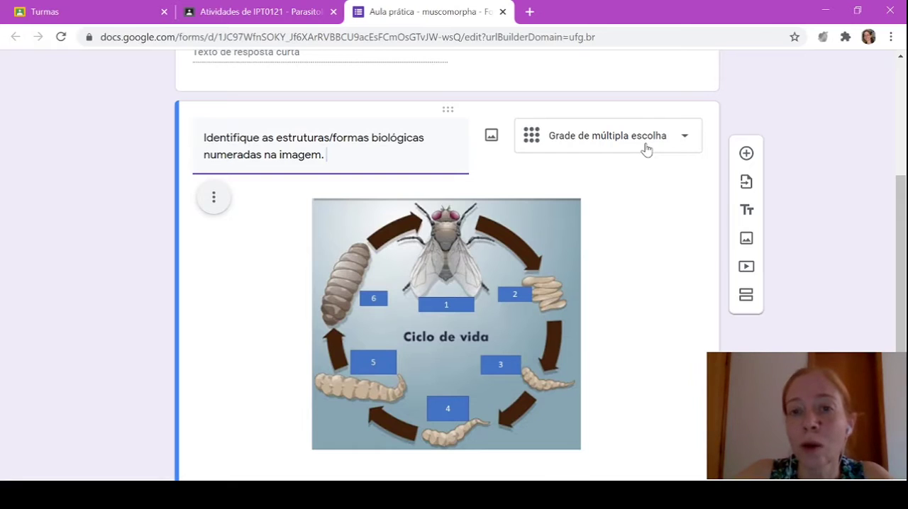
Examine the available question types and the row and column layout of the multiple-choice grid question
scroll(645, 149, down, 2)
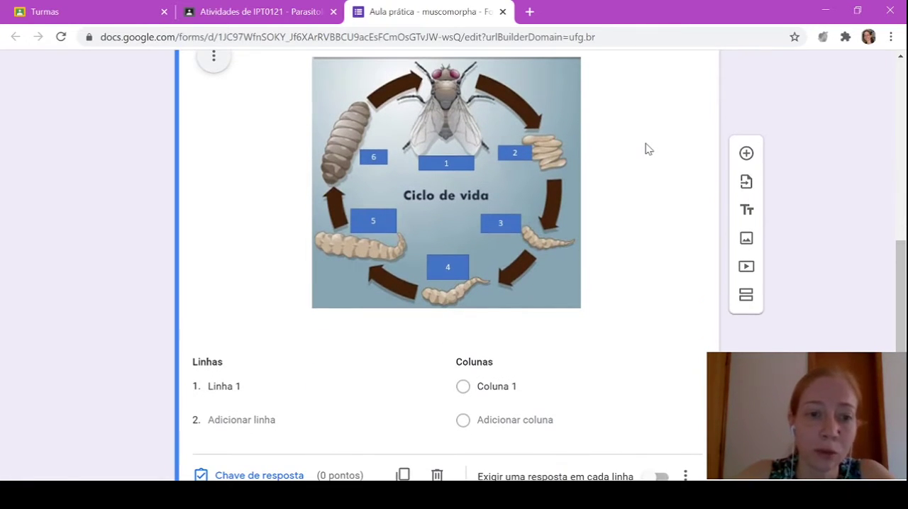
scroll(646, 149, up, 2)
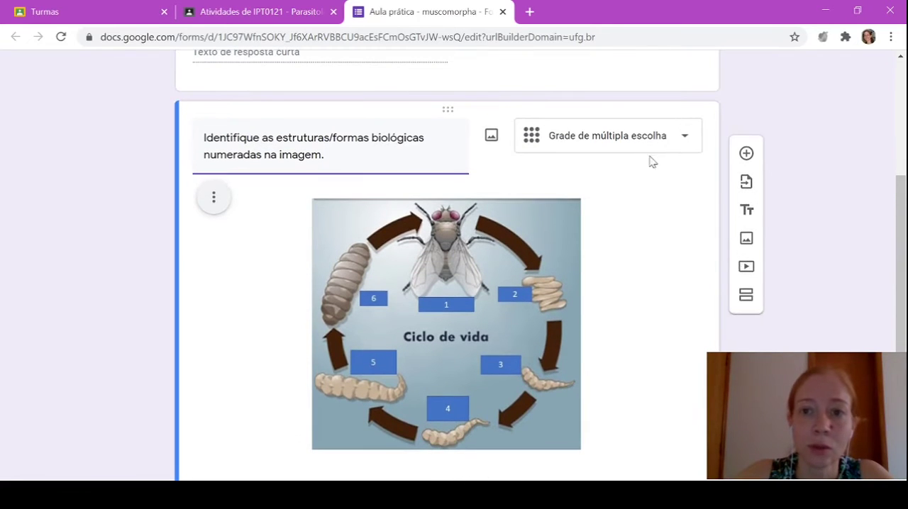
click(654, 140)
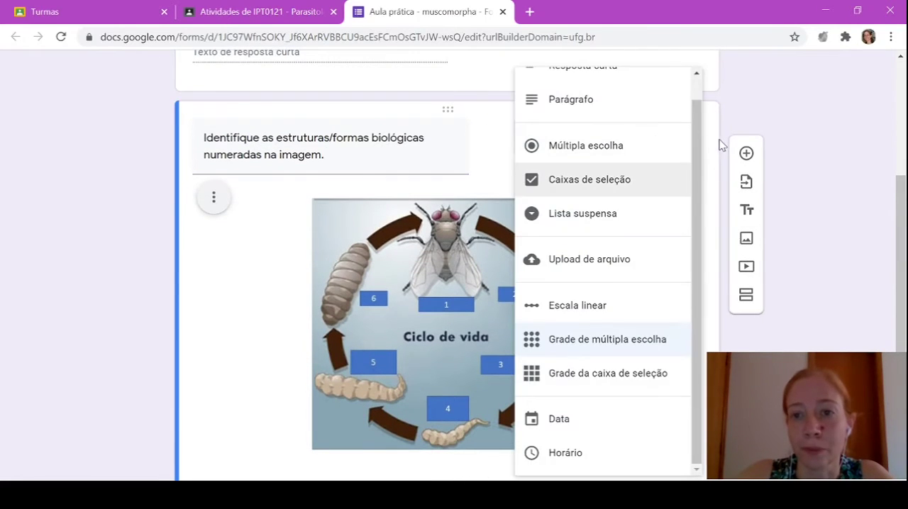
drag(693, 133, 694, 106)
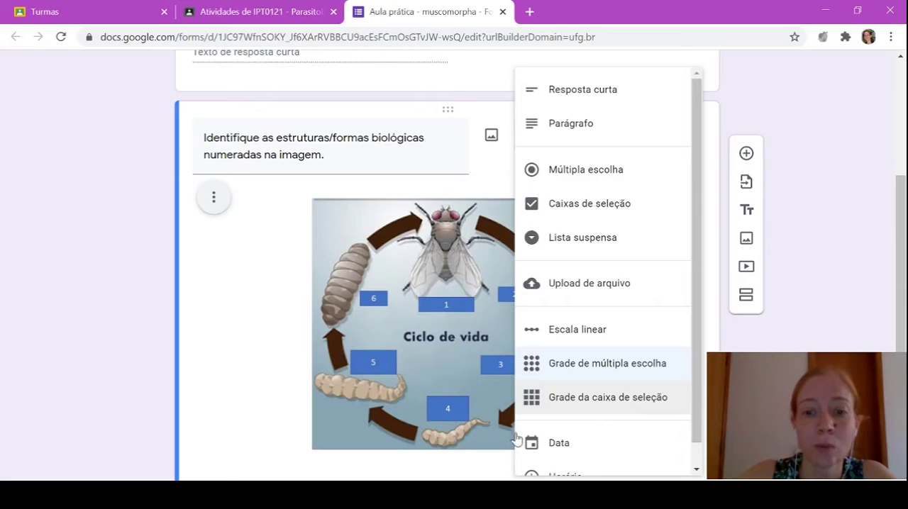
click(204, 315)
scroll(203, 312, down, 3)
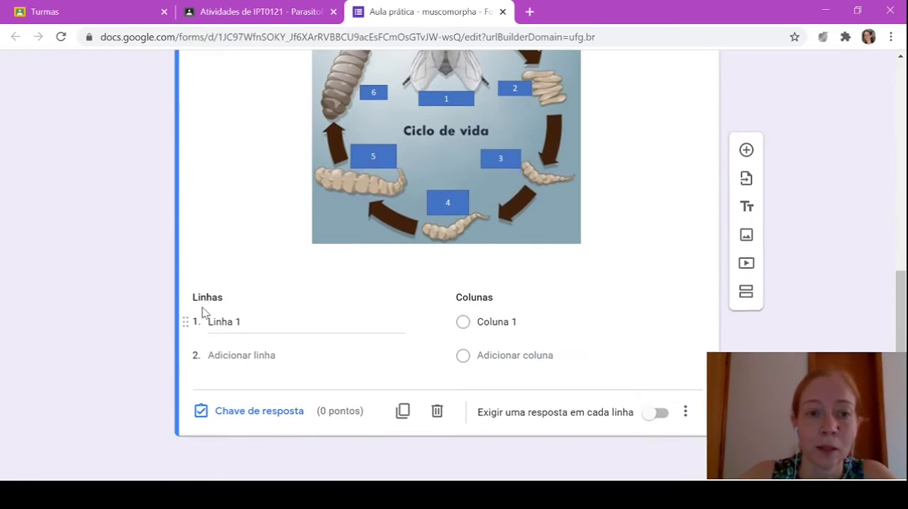
scroll(593, 335, up, 3)
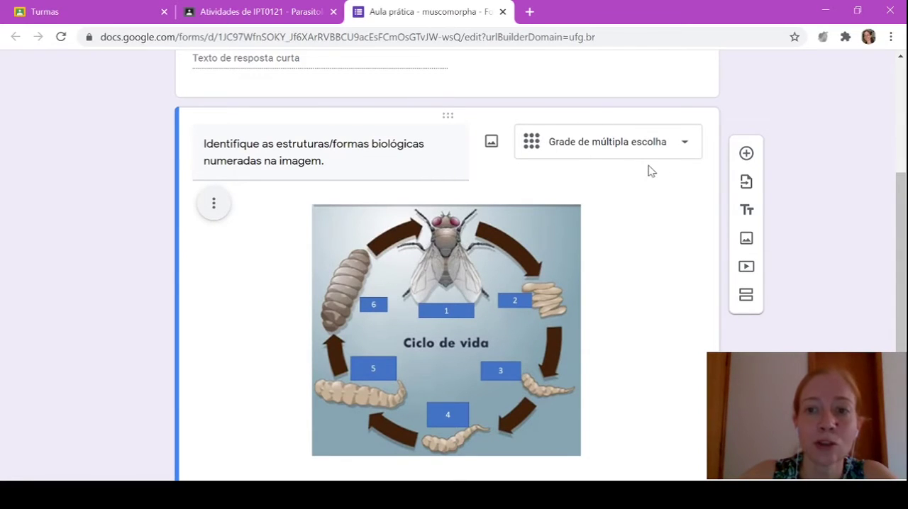
Enter the grid rows Adulto alado, ovos, larva de primeiro estádio, larva de segundo estádio, larva de terceiro estádio and Pupa
scroll(652, 171, down, 3)
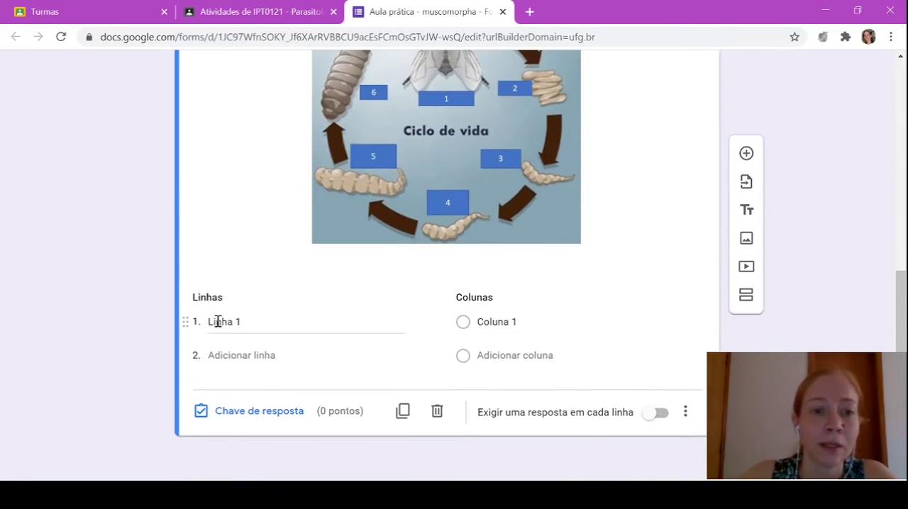
click(209, 320)
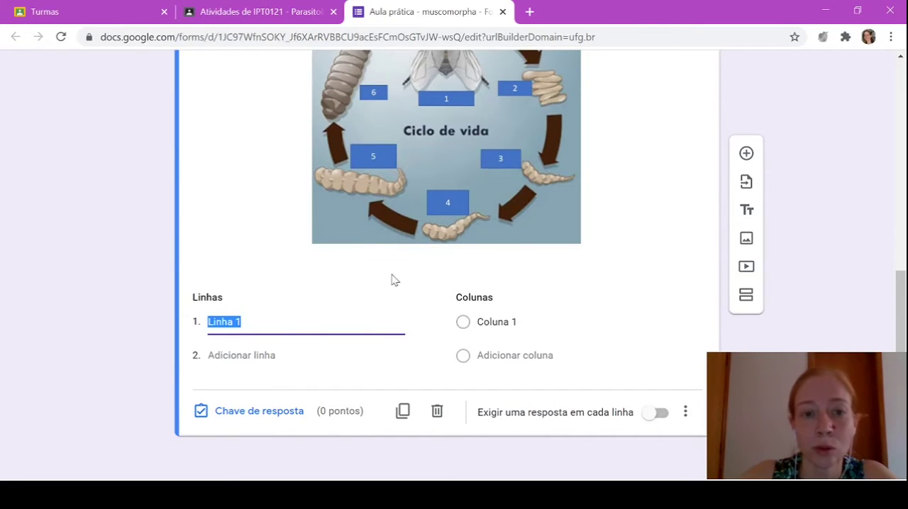
text(Adulto alado)
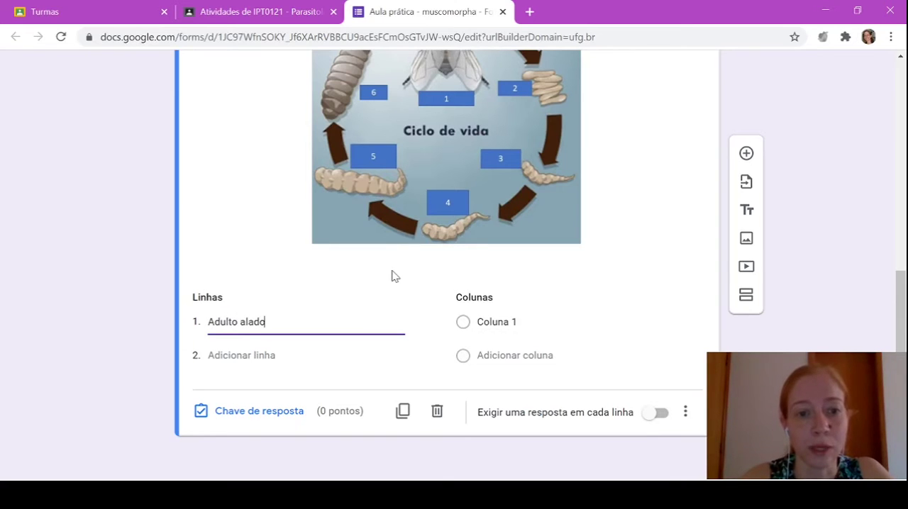
click(207, 359)
text(ovos)
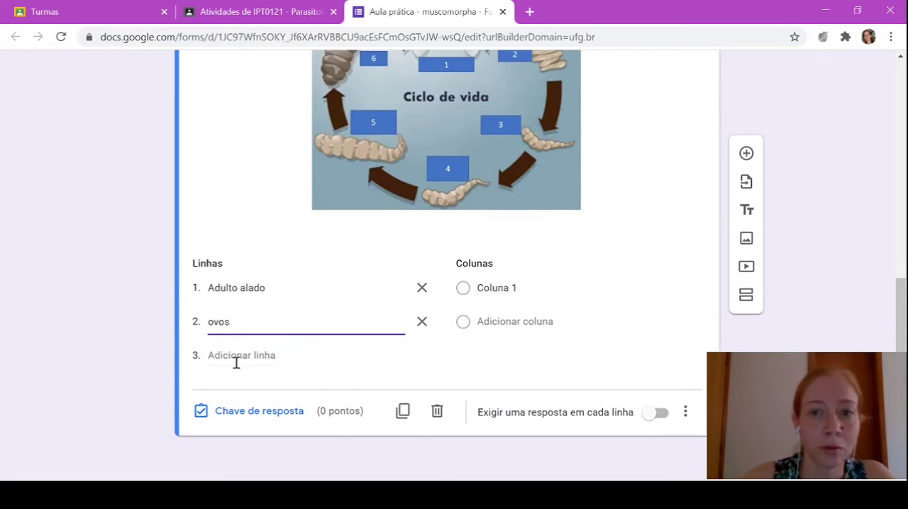
click(238, 357)
text(larva de )
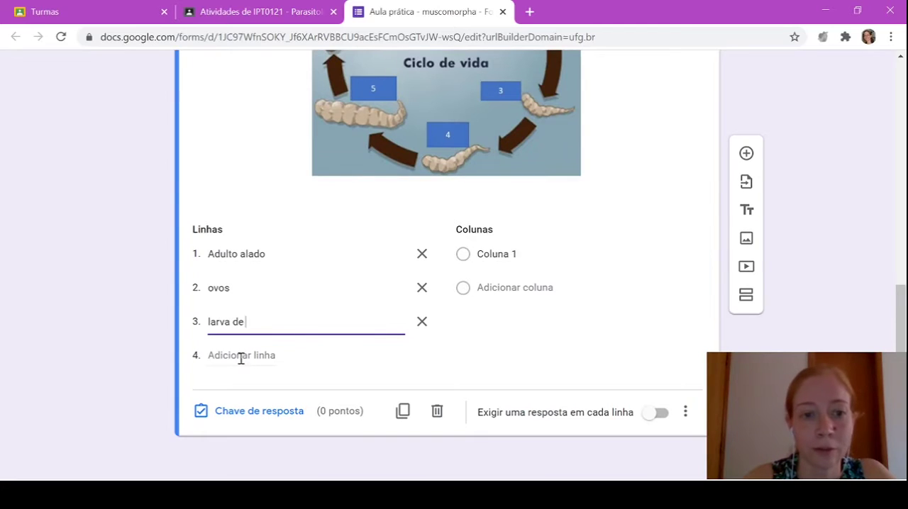
text(primeiro estádio)
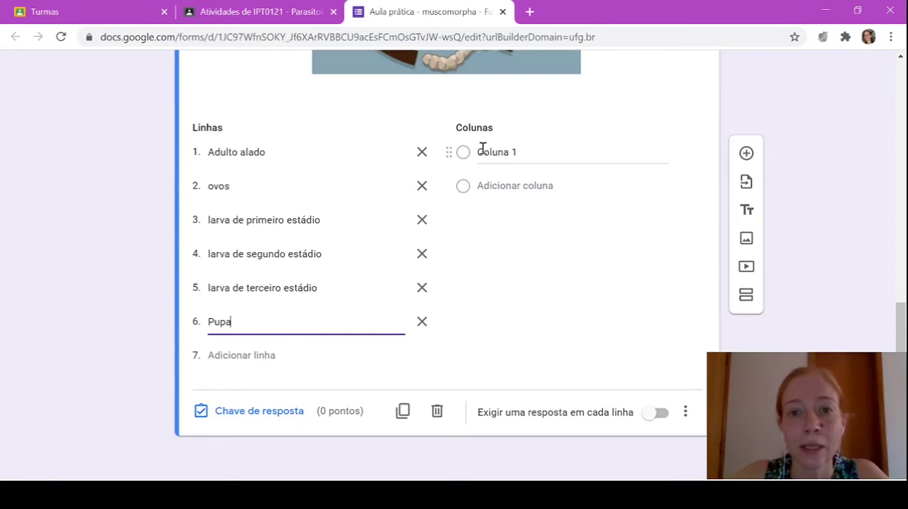
Fill the grid columns with the numbers 1 to 6, leaving no extra seventh column
click(488, 151)
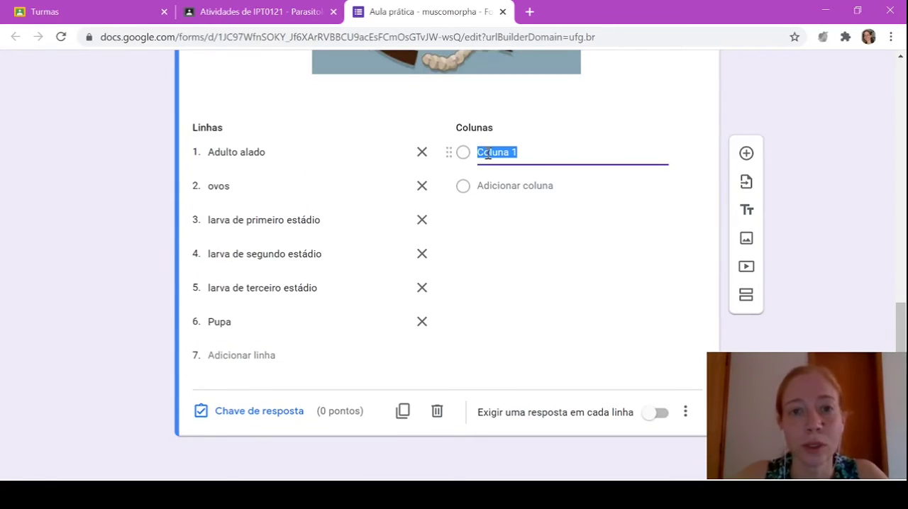
scroll(487, 153, up, 3)
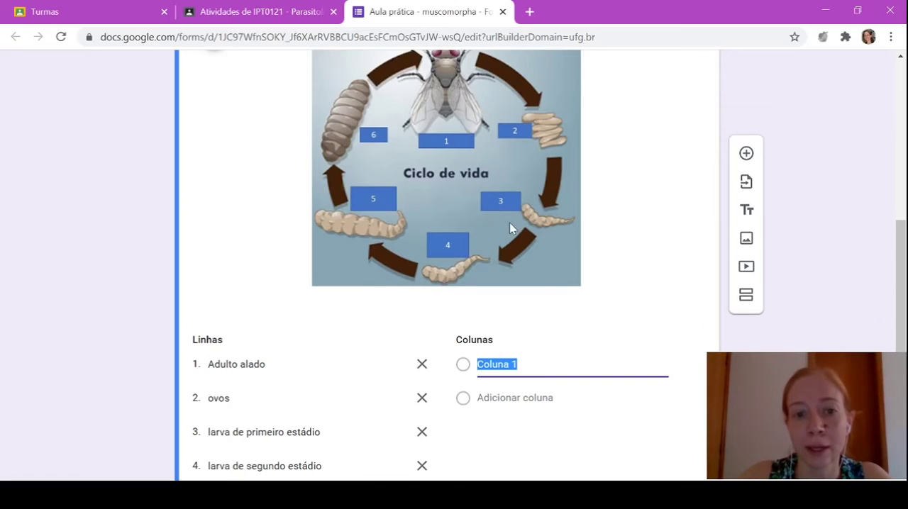
text(1)
click(491, 398)
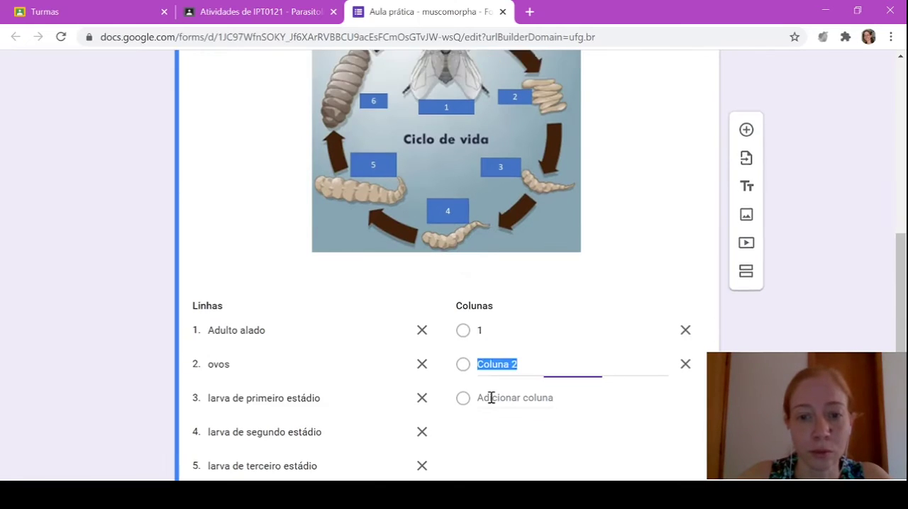
click(503, 400)
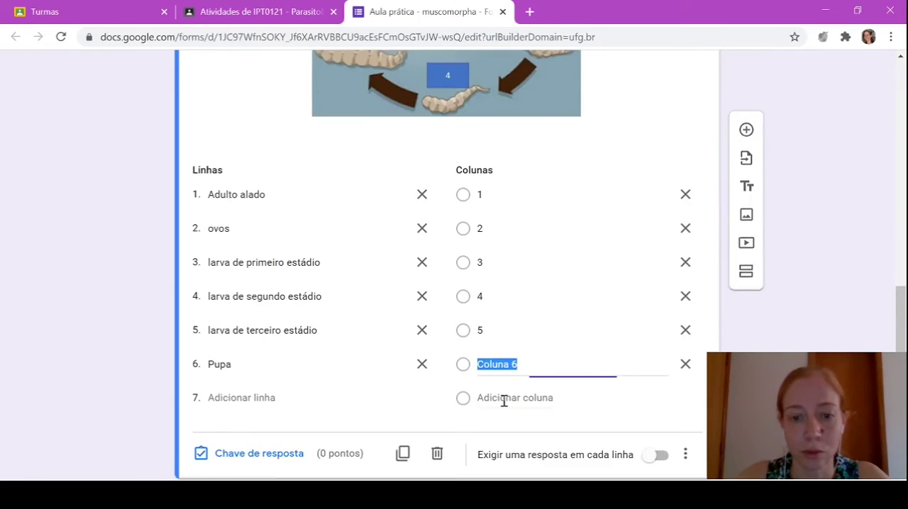
text(6)
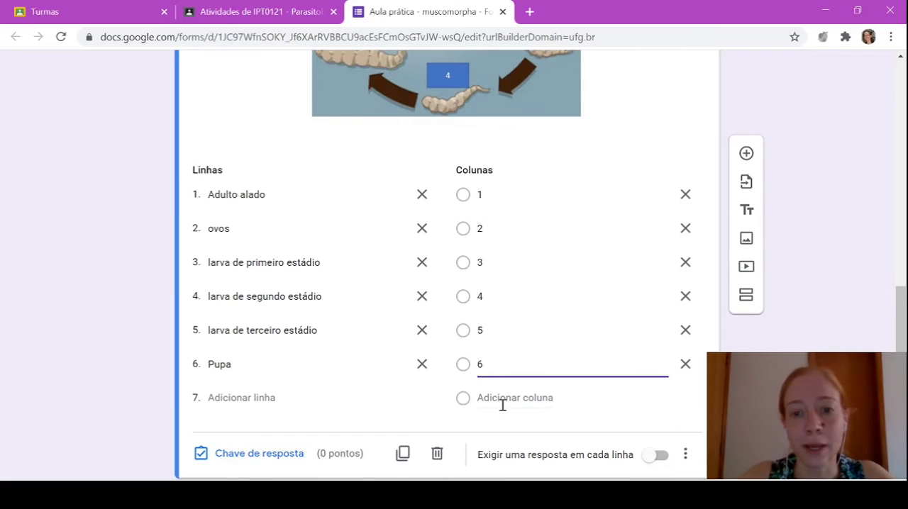
click(496, 397)
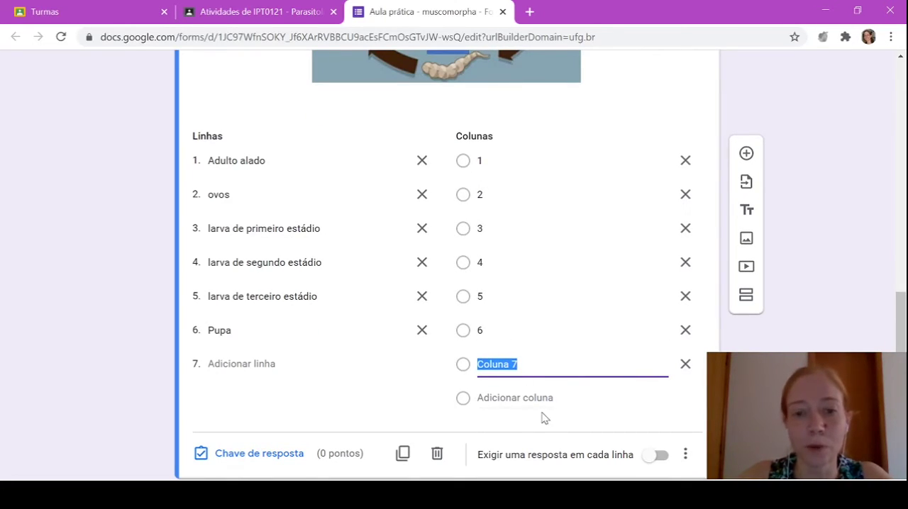
click(688, 366)
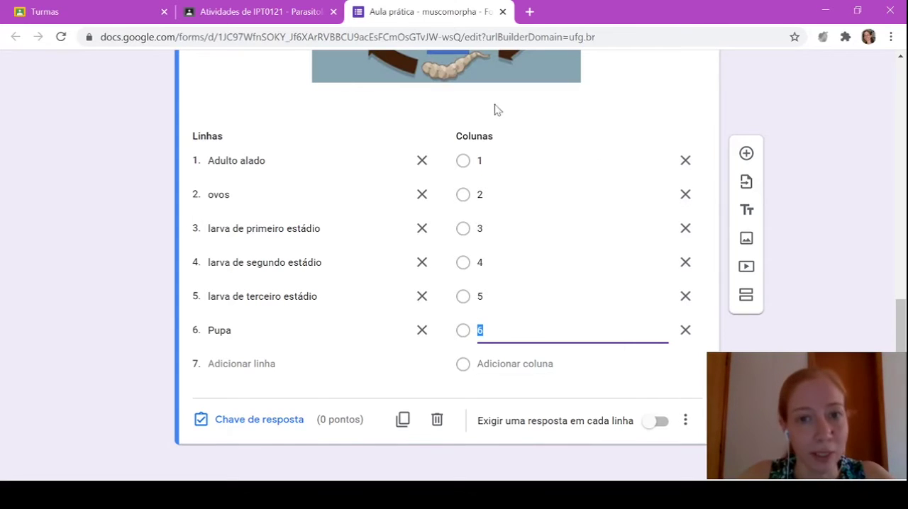
In the question's answer key, match Adulto alado, ovos, the three larval stages and Pupa to columns 1 to 6 in order
click(284, 429)
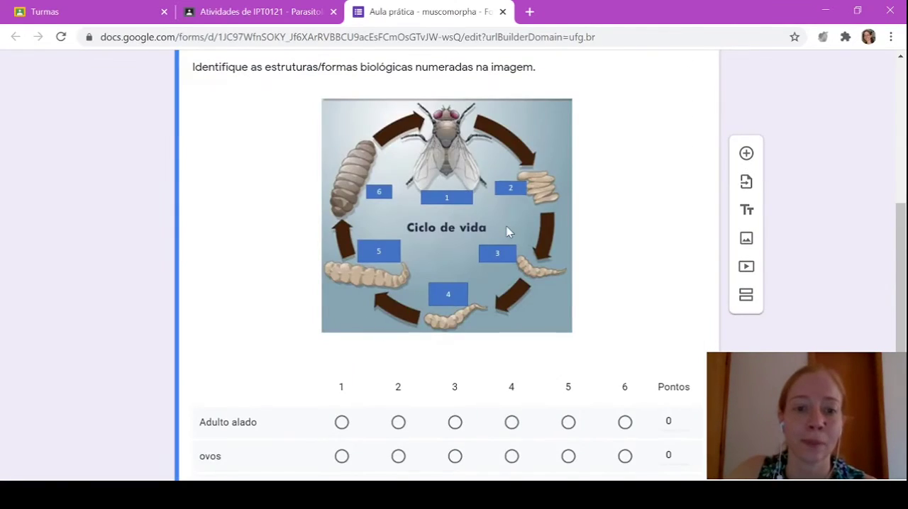
scroll(507, 231, down, 3)
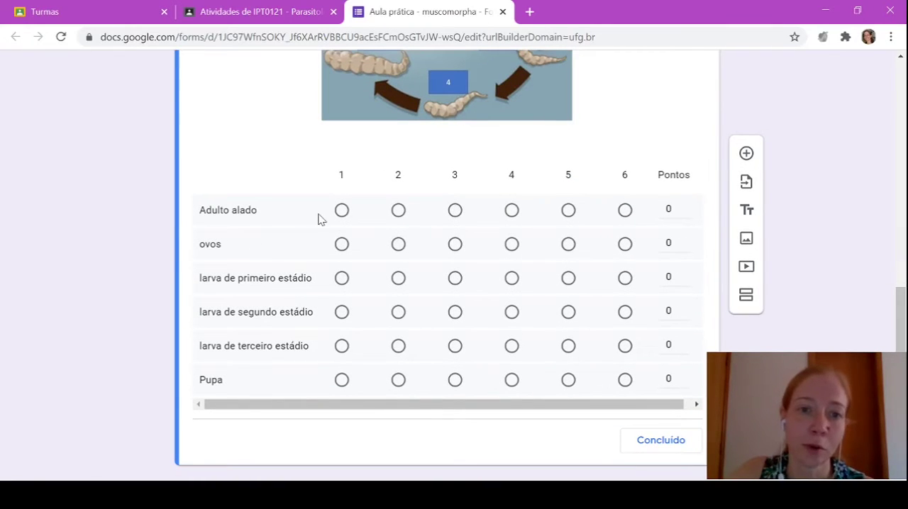
click(341, 210)
click(398, 244)
click(455, 278)
click(511, 312)
click(569, 346)
click(625, 380)
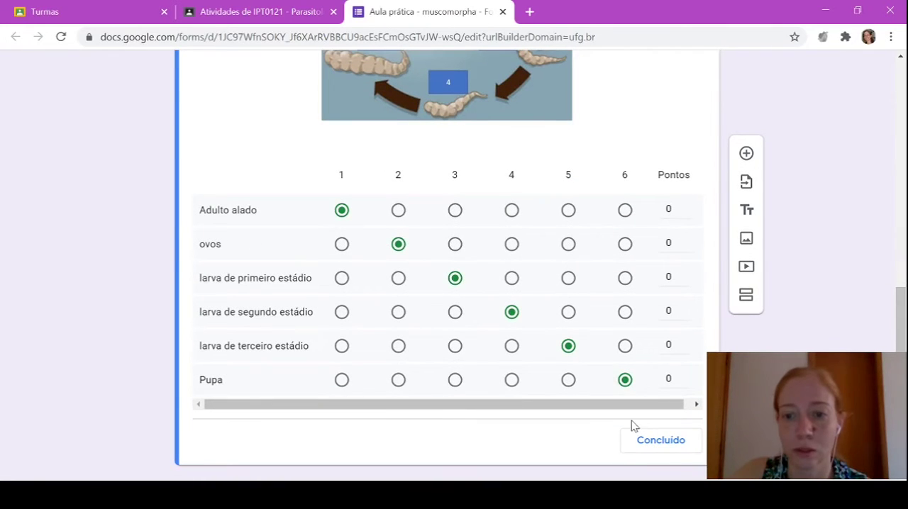
Assign 2 points to each of the six rows in the answer key and finish the key
click(685, 205)
click(685, 205)
double_click(684, 240)
double_click(684, 274)
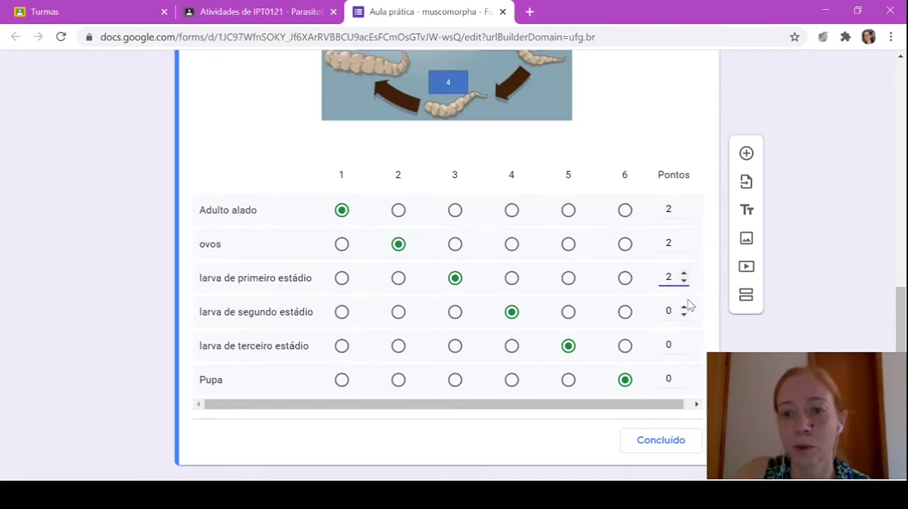
double_click(684, 308)
double_click(685, 342)
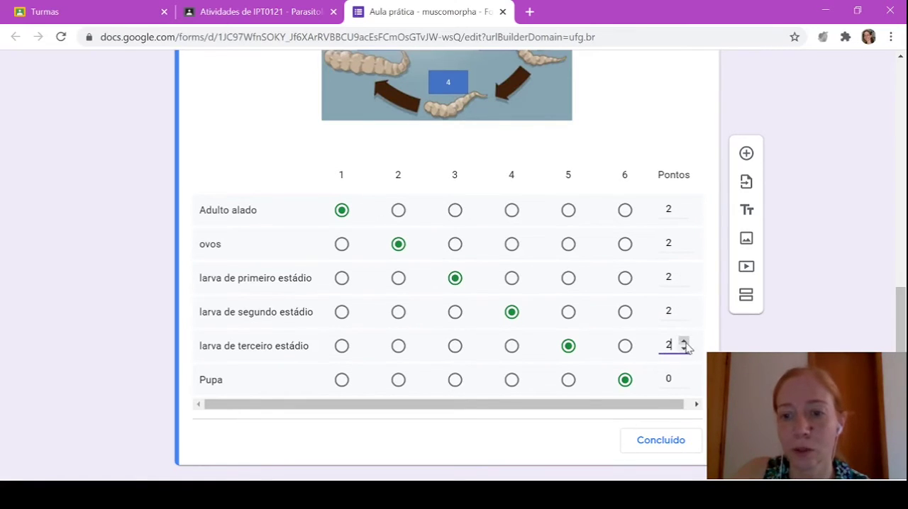
double_click(685, 376)
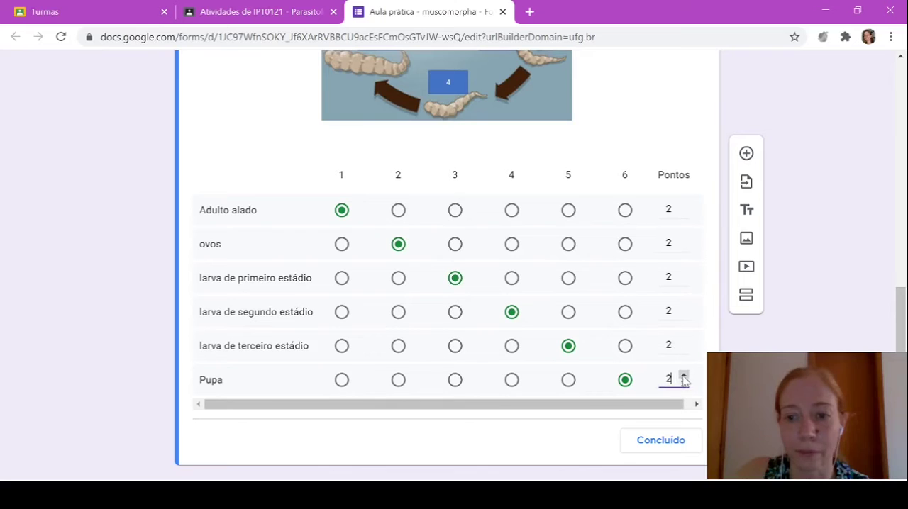
click(670, 441)
Make the grid question require a response in every row
scroll(654, 339, down, 5)
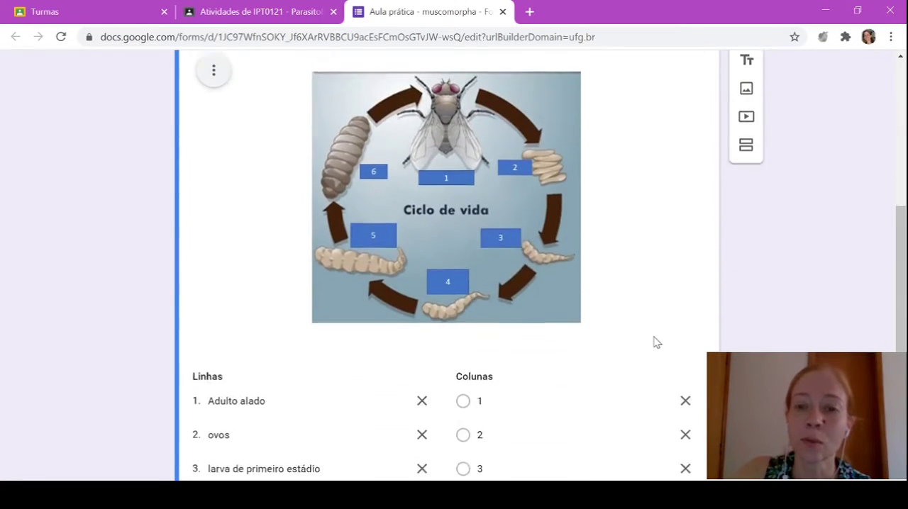
scroll(655, 336, down, 2)
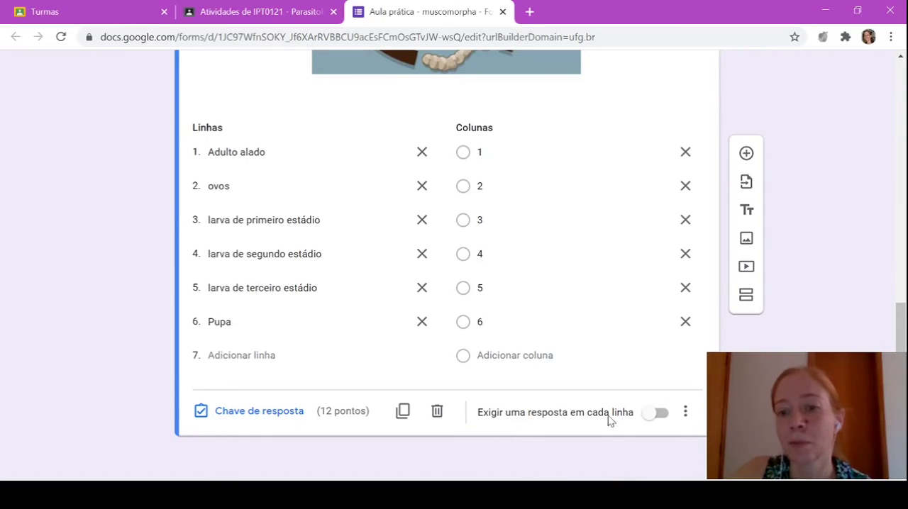
click(662, 417)
click(664, 419)
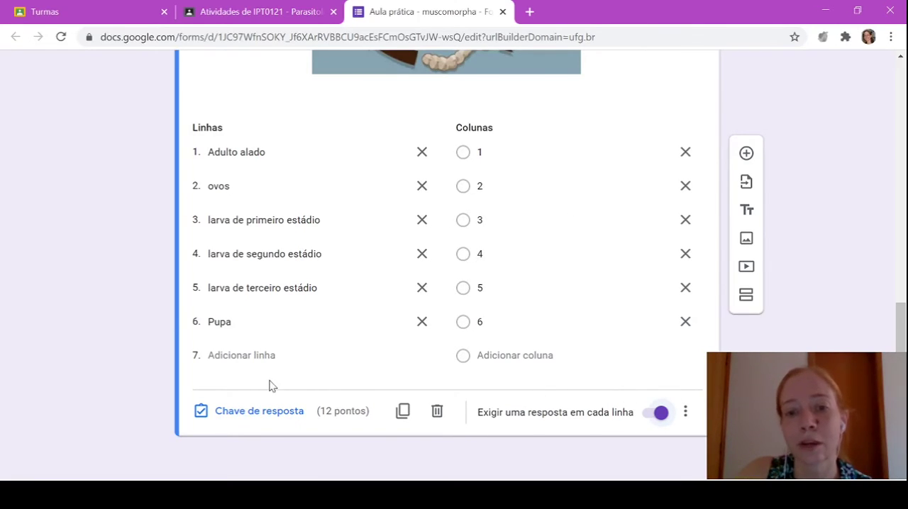
Set the life cycle grid question to show its rows in random order
click(685, 415)
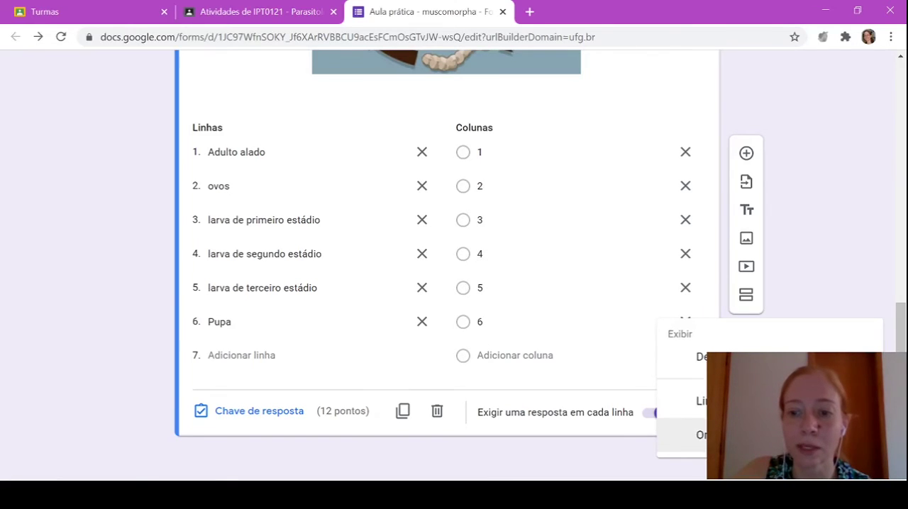
click(752, 435)
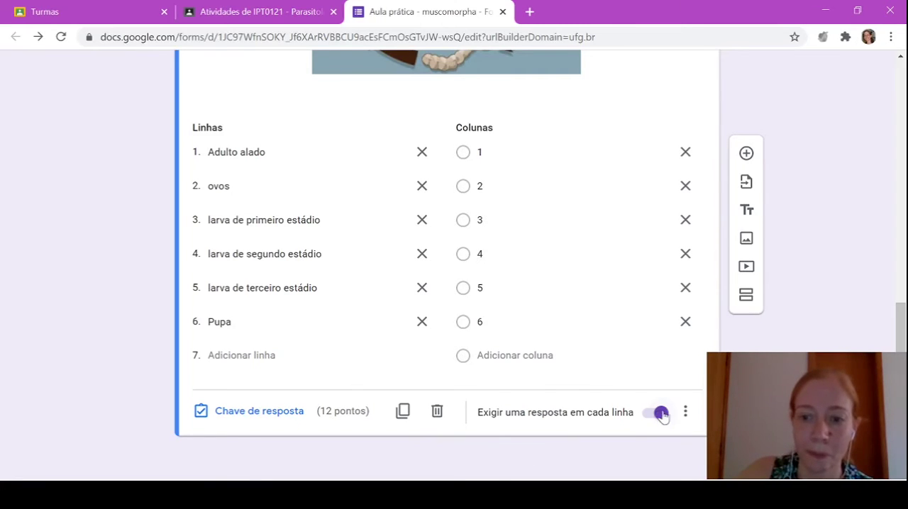
scroll(685, 389, up, 1)
scroll(684, 389, down, 1)
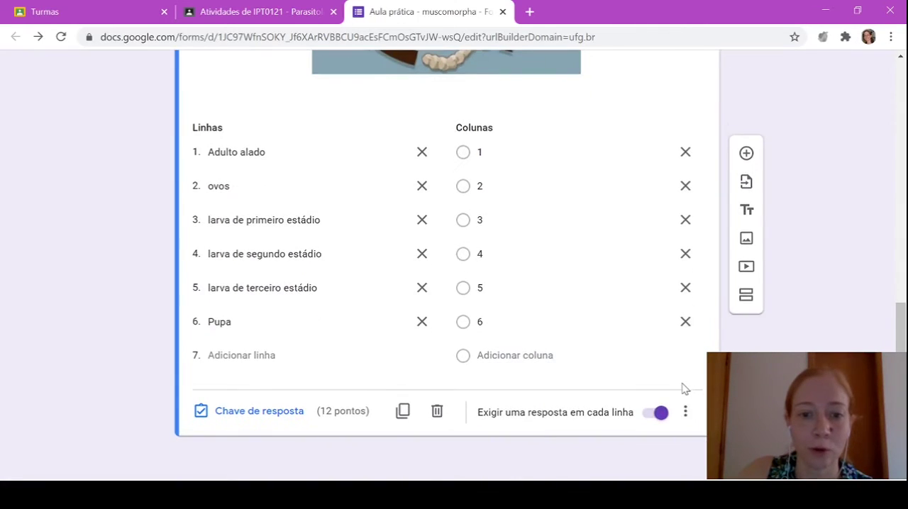
Preview the form and examine the name field, the life cycle image and the answer grid as students see them
scroll(685, 389, up, 7)
scroll(685, 389, up, 2)
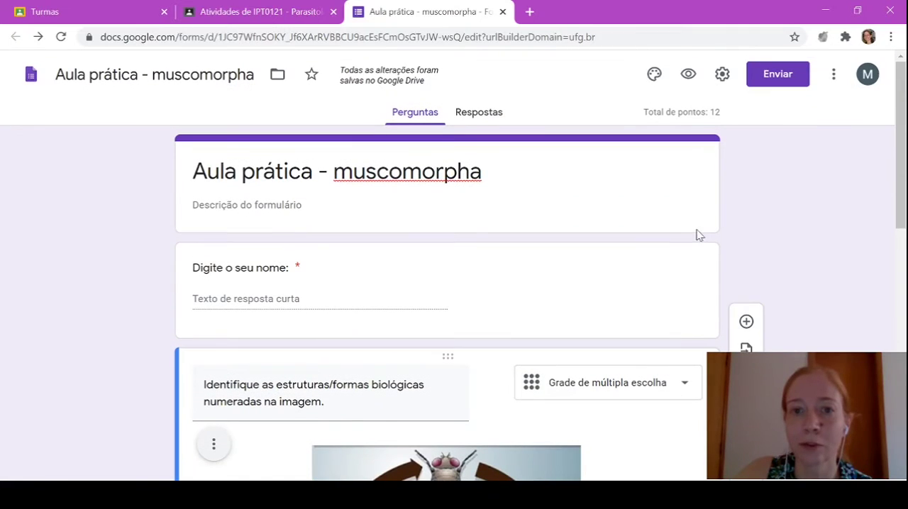
click(690, 77)
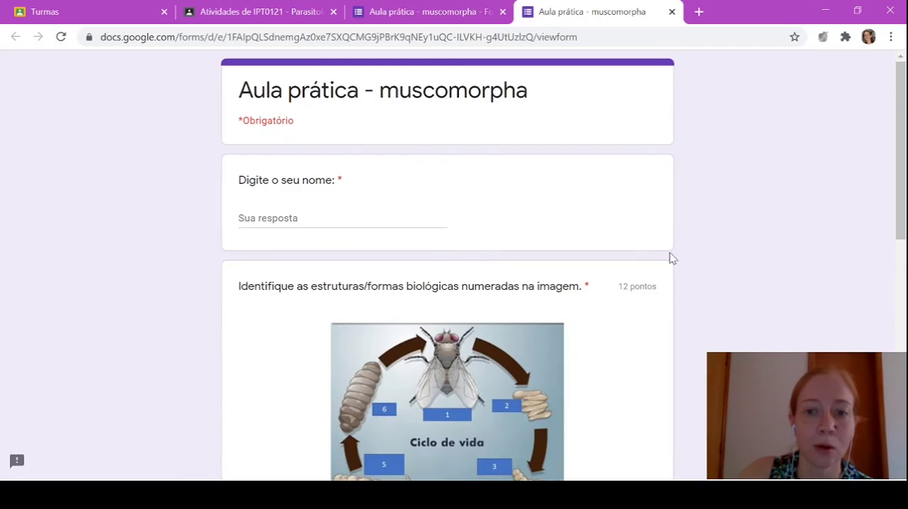
scroll(671, 258, down, 2)
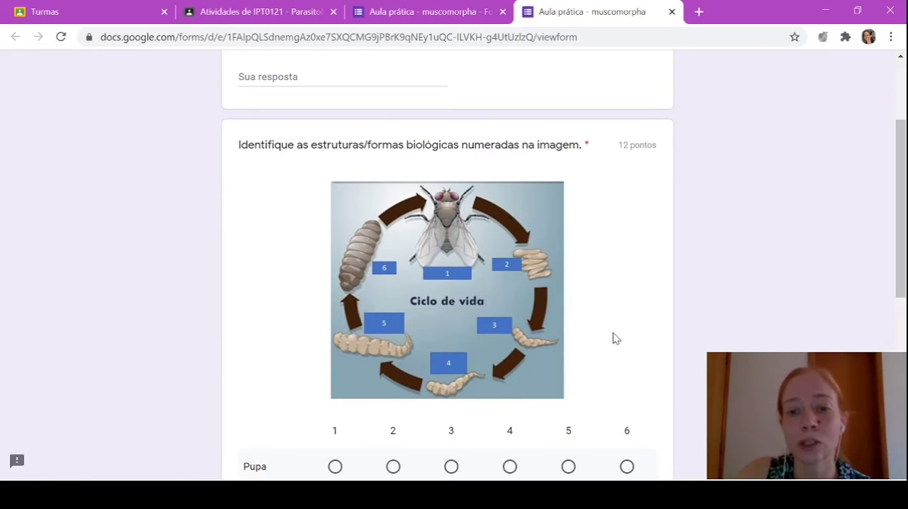
scroll(625, 355, down, 1)
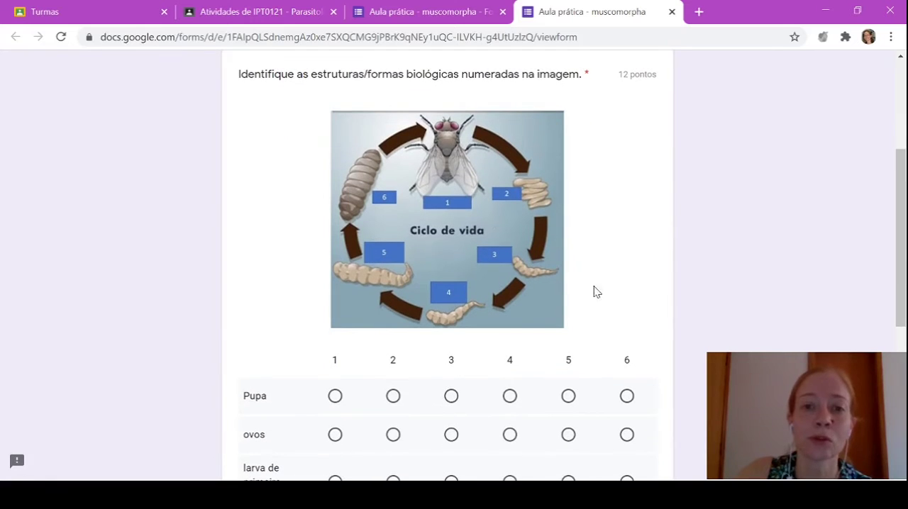
scroll(639, 273, down, 1)
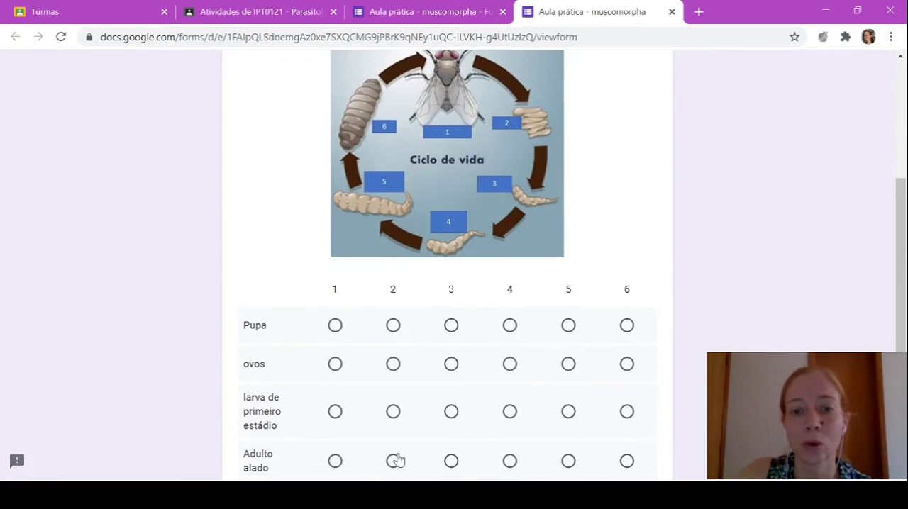
scroll(712, 127, down, 1)
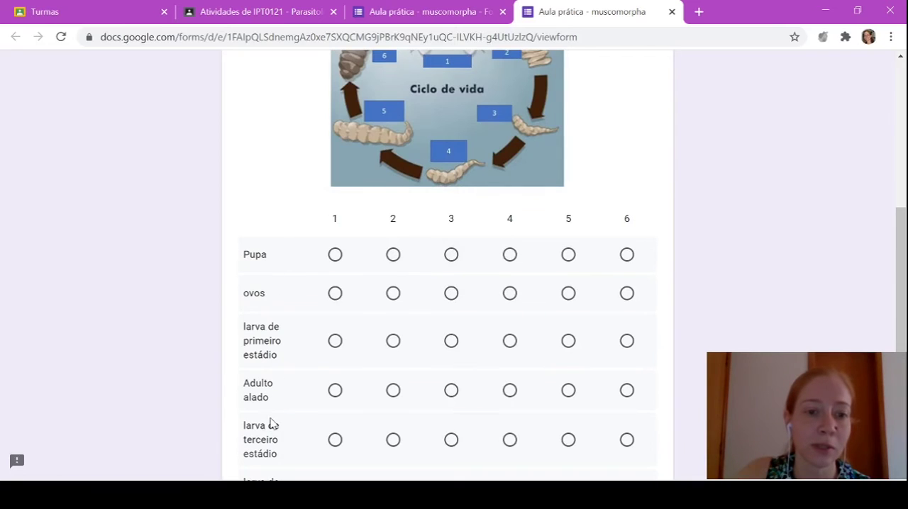
scroll(275, 421, down, 2)
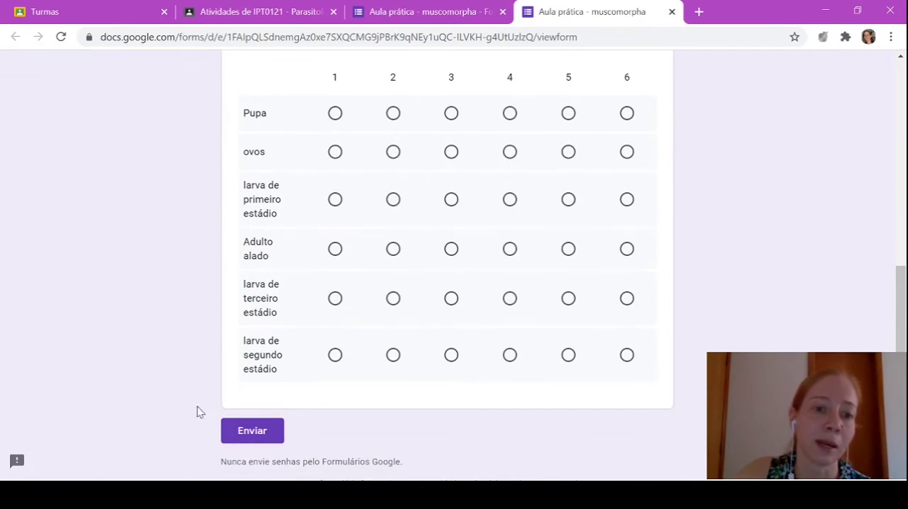
Test the required-row rule in the preview by answering only Pupa with 1 and submitting, and close the preview
click(336, 114)
click(335, 115)
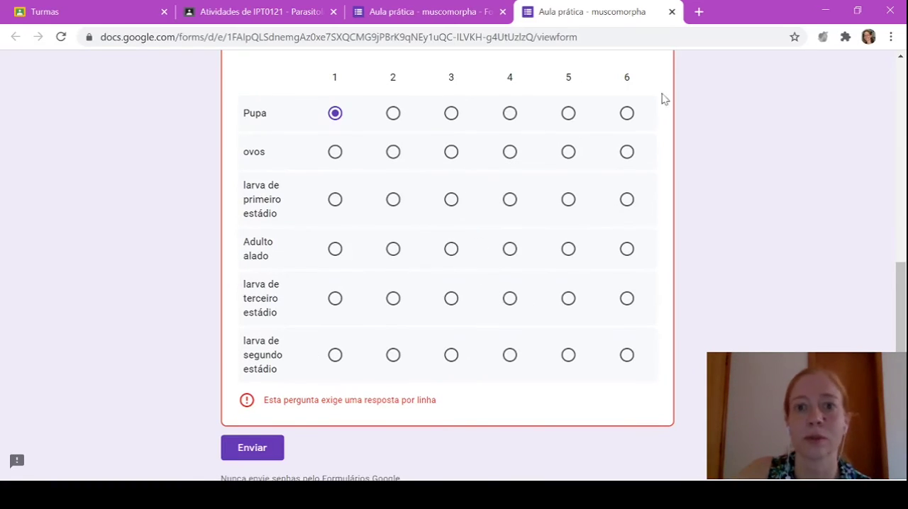
scroll(486, 190, up, 7)
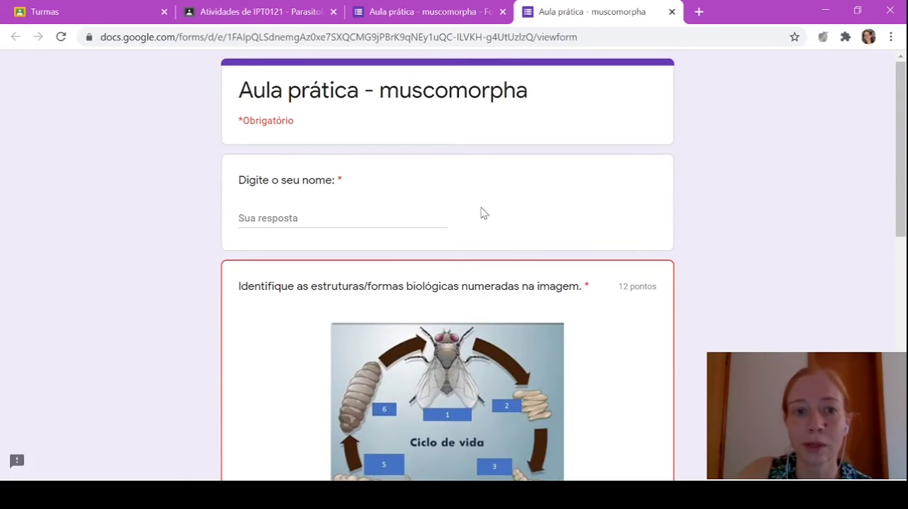
click(672, 12)
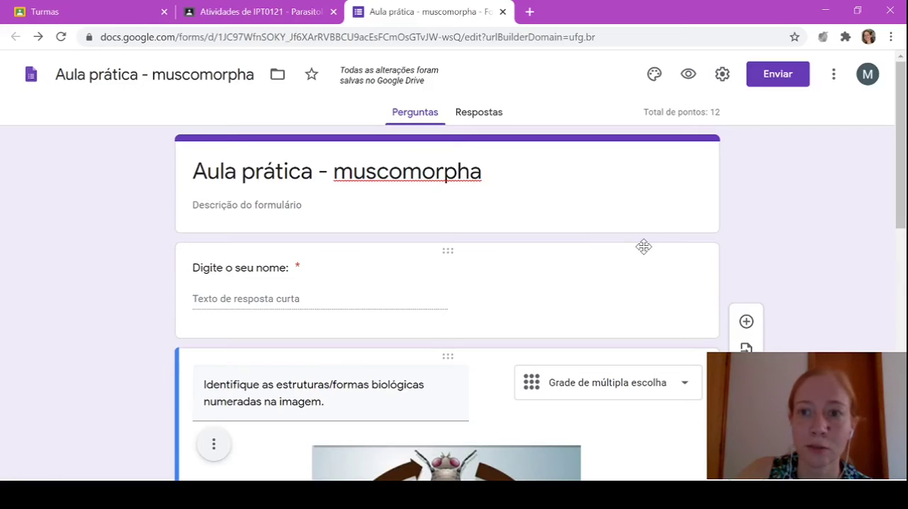
Add a new blank multiple-choice question below the life cycle grid question
scroll(644, 247, down, 9)
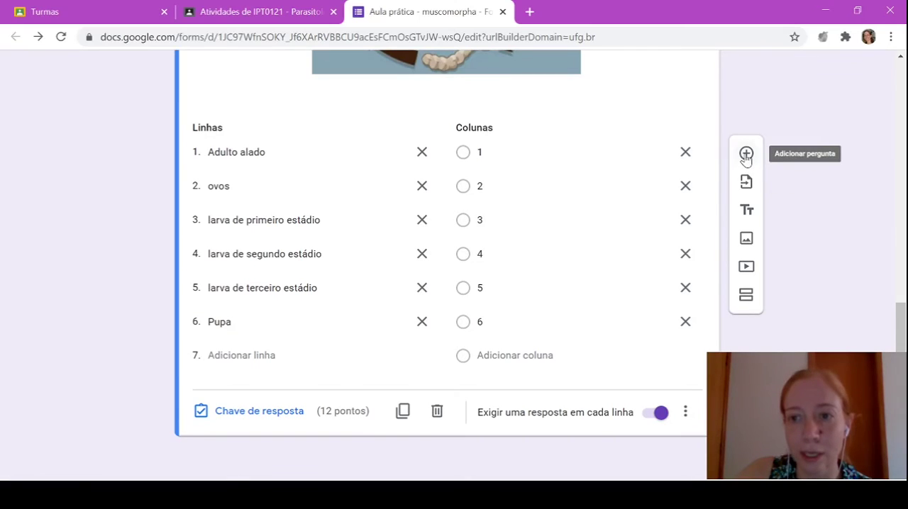
click(746, 154)
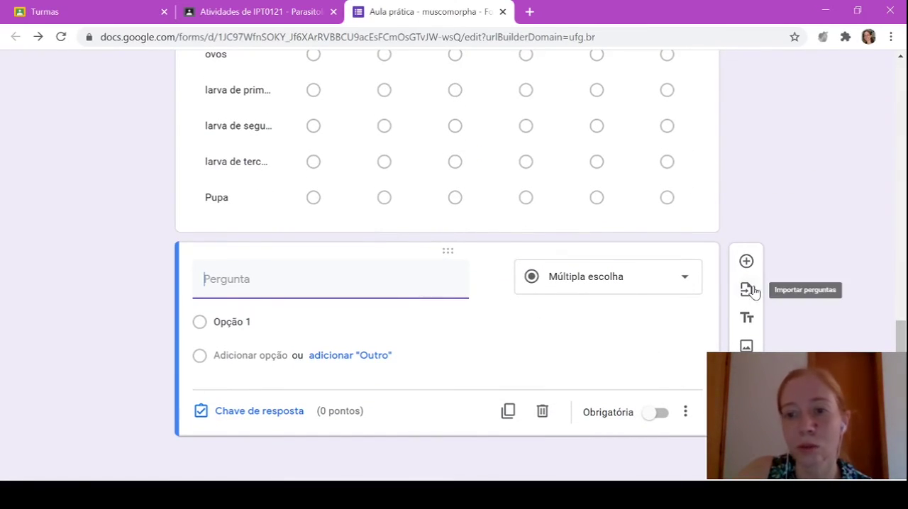
In the form's general settings, enable e-mail address collection and remove the restriction to Universidade Federal de Goiás users
scroll(606, 355, up, 15)
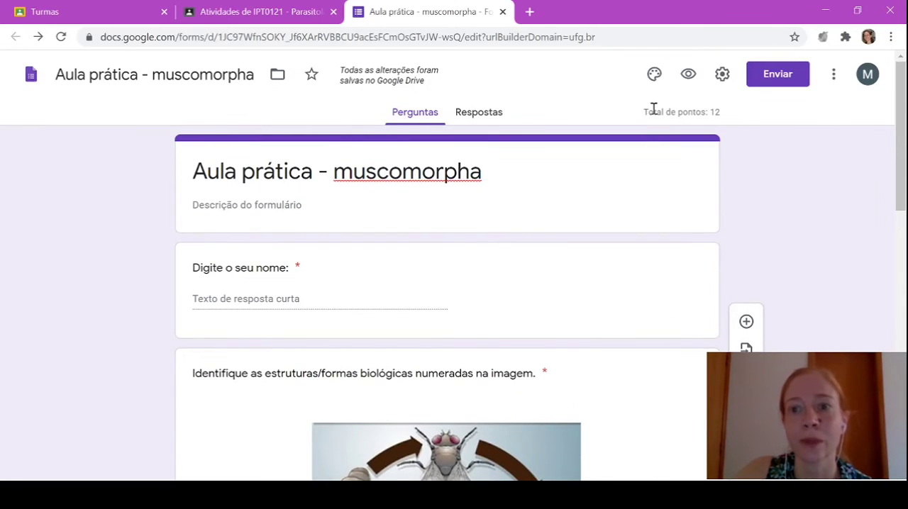
click(722, 75)
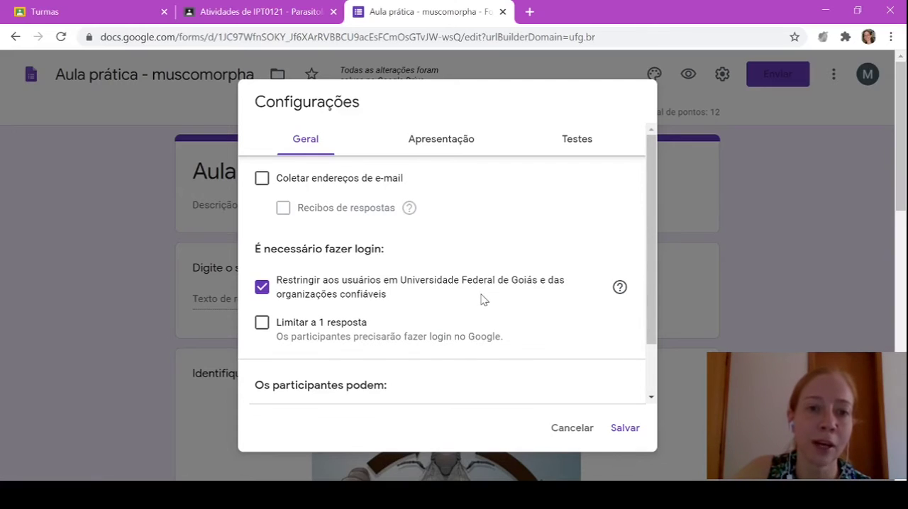
click(261, 183)
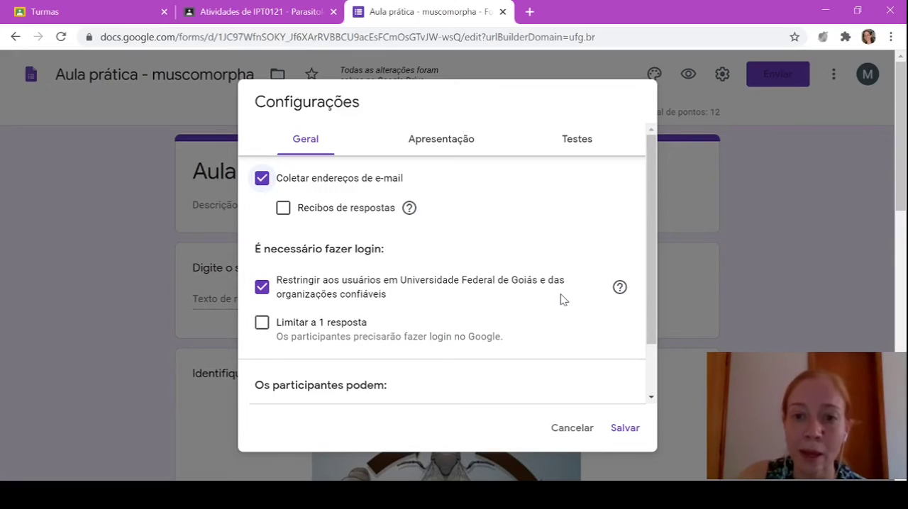
click(262, 288)
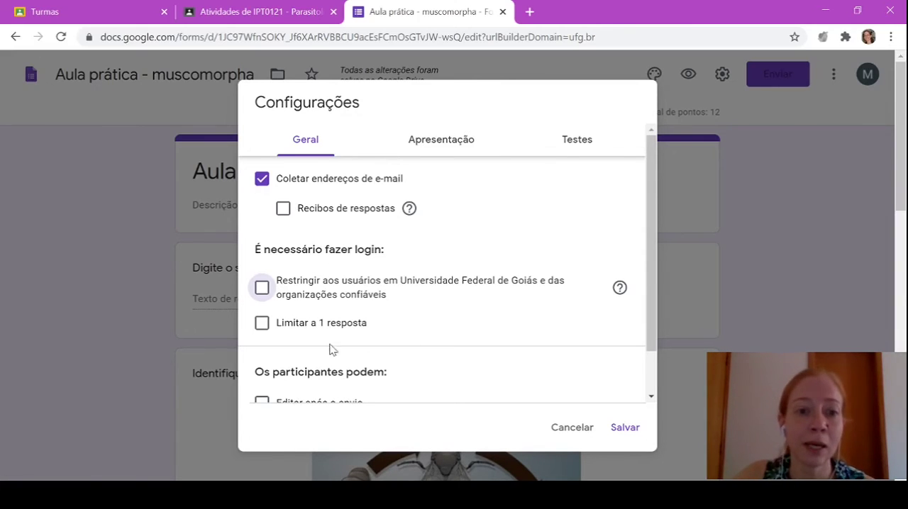
Limit participants to 1 response, allow them to see summary charts and text responses, and save the settings
click(261, 323)
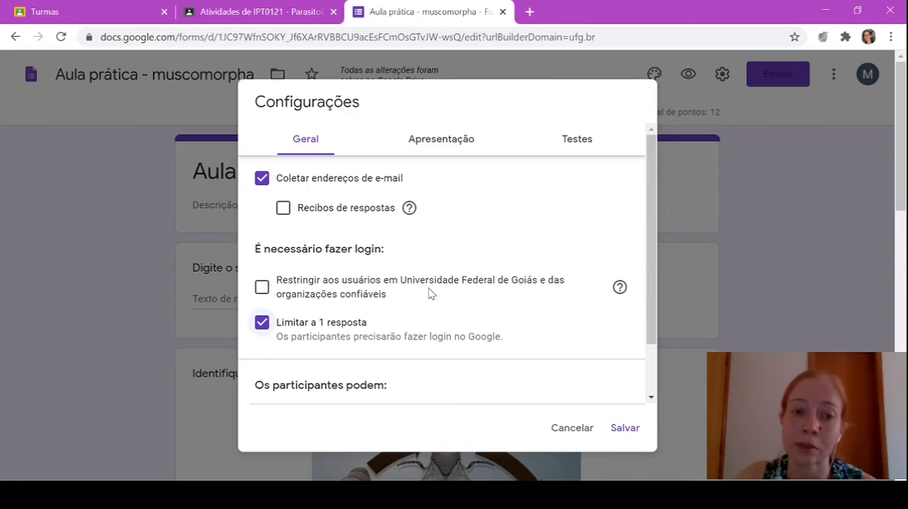
scroll(428, 297, down, 1)
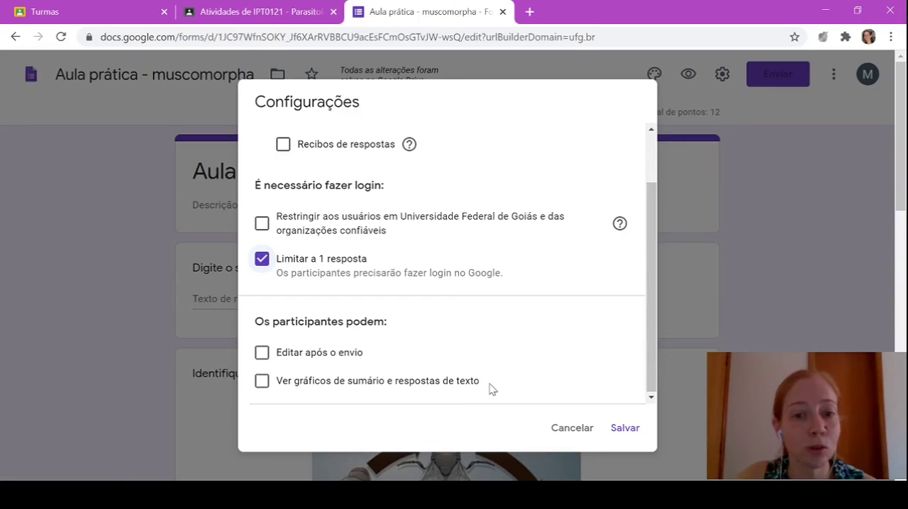
click(262, 383)
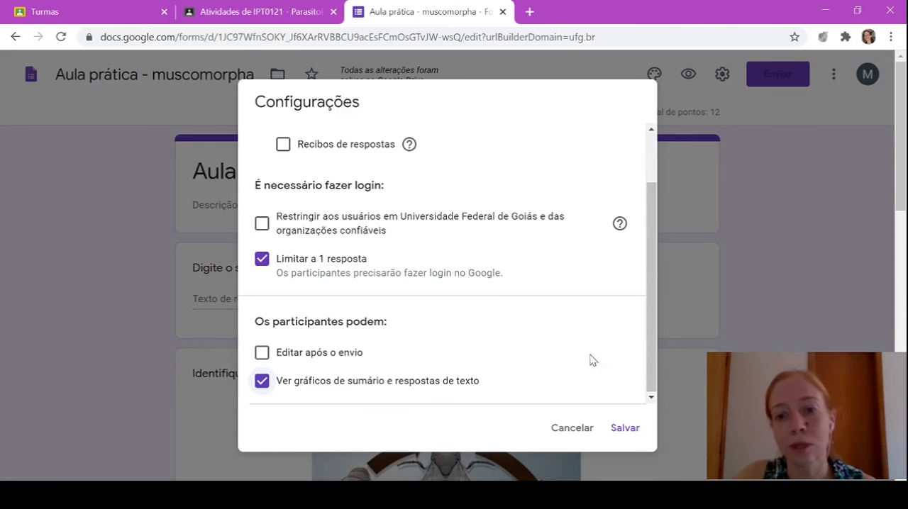
click(626, 429)
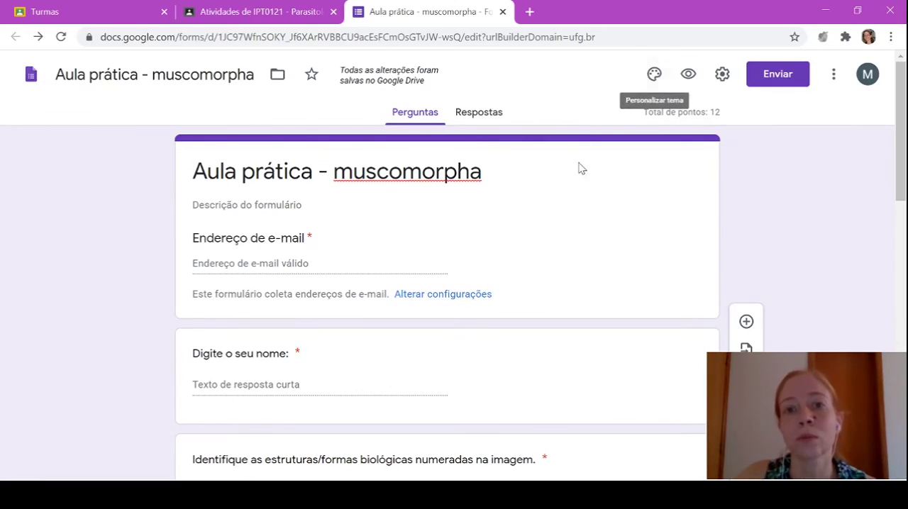
Change the form's theme color to green and close the theme options
scroll(567, 282, down, 7)
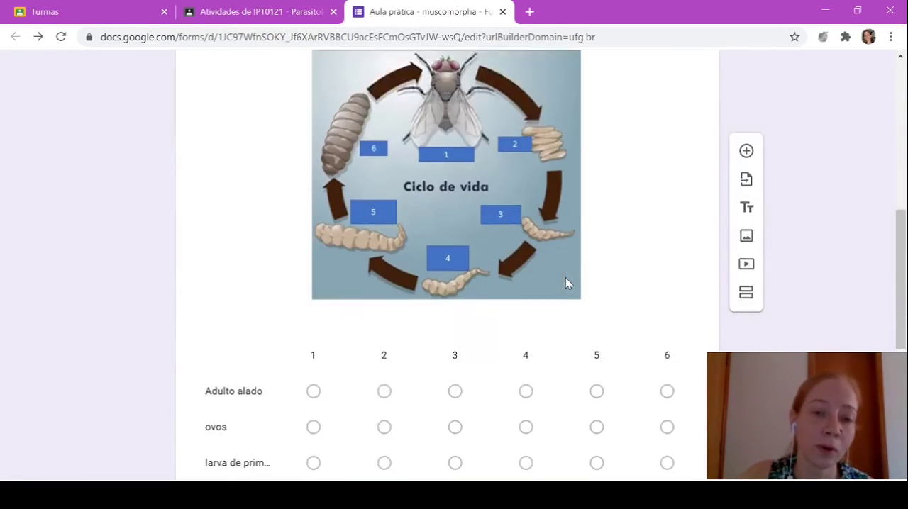
scroll(565, 281, down, 4)
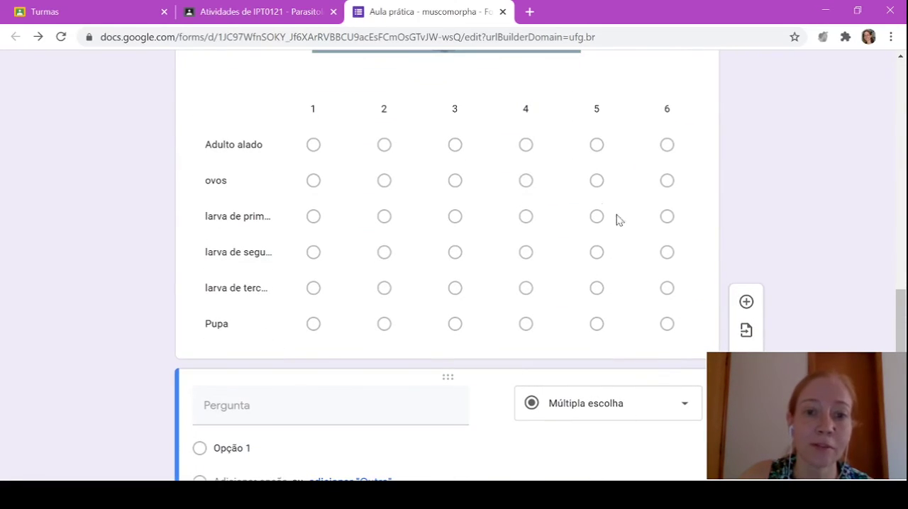
scroll(454, 255, up, 10)
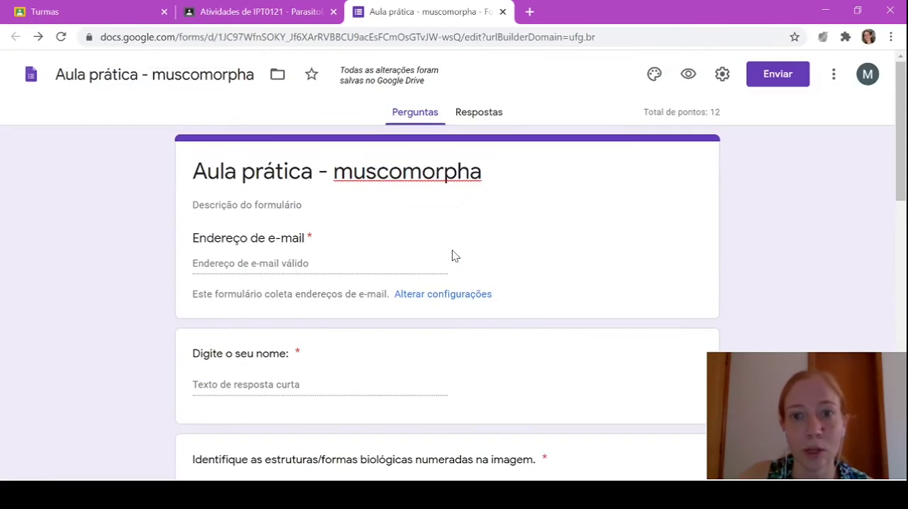
click(654, 76)
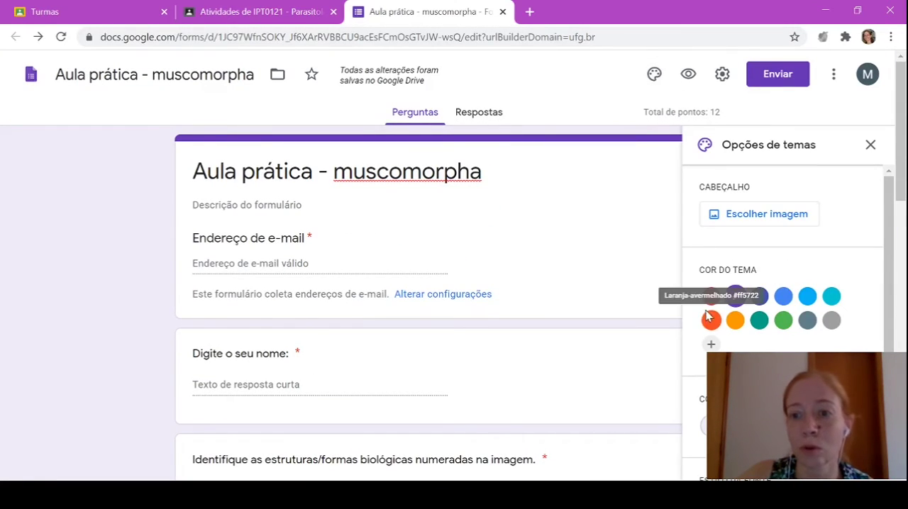
click(784, 322)
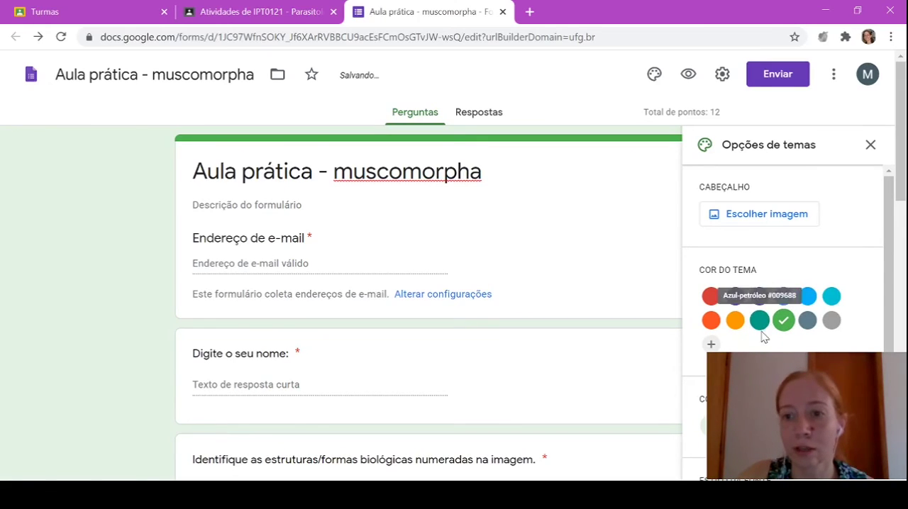
scroll(816, 323, down, 1)
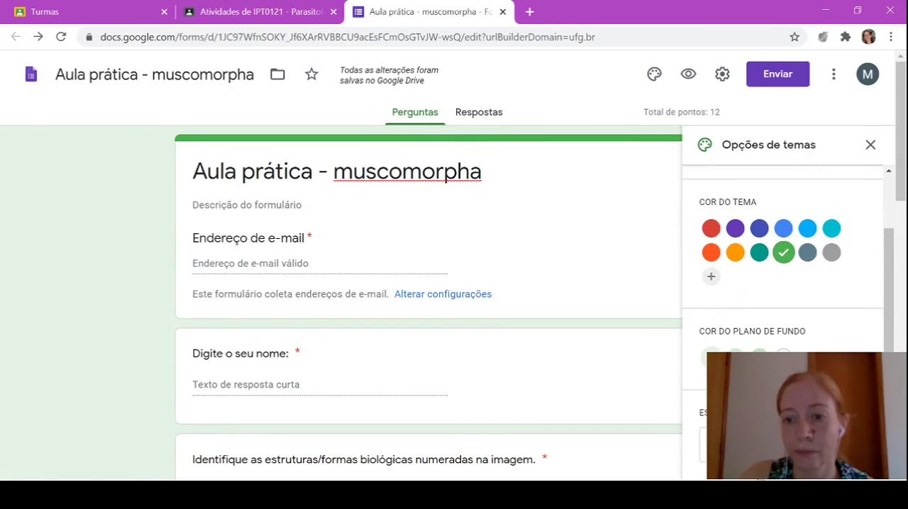
click(871, 146)
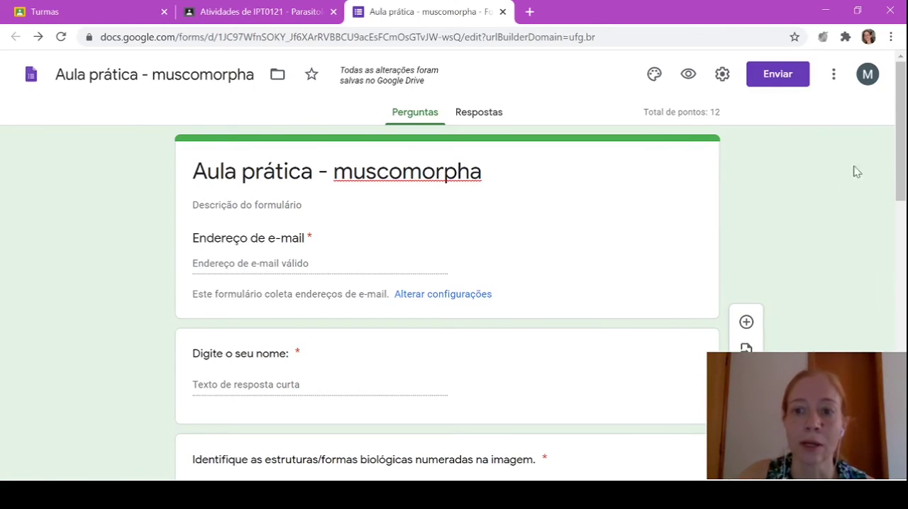
Review the form's questions, check its responses page, and return to the questions
scroll(557, 331, down, 4)
scroll(558, 330, down, 7)
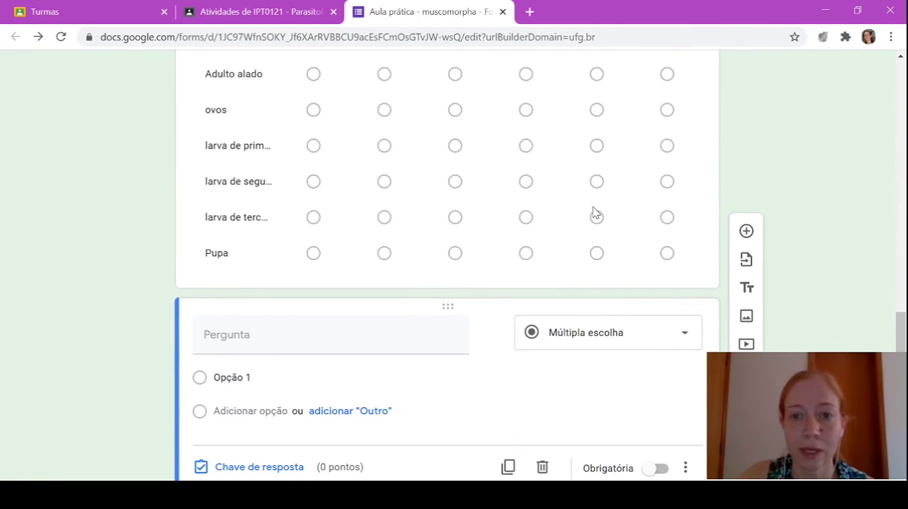
scroll(594, 214, up, 12)
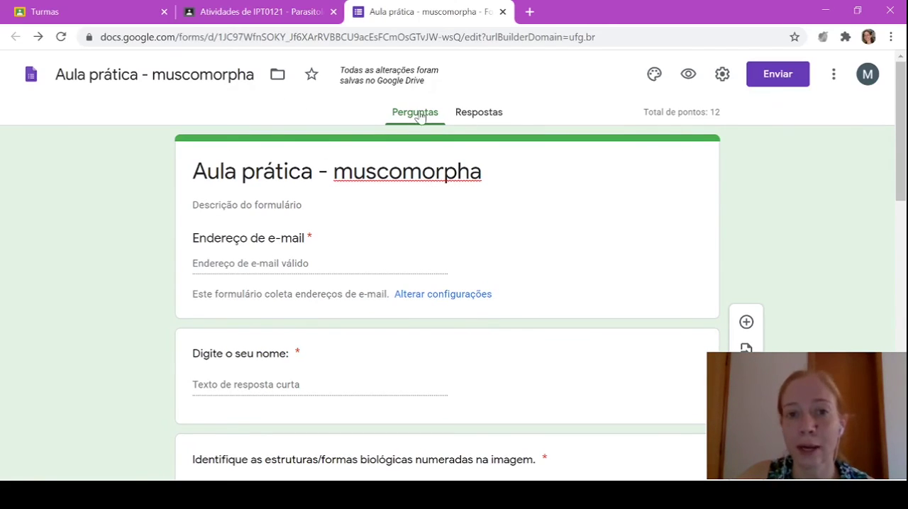
click(482, 117)
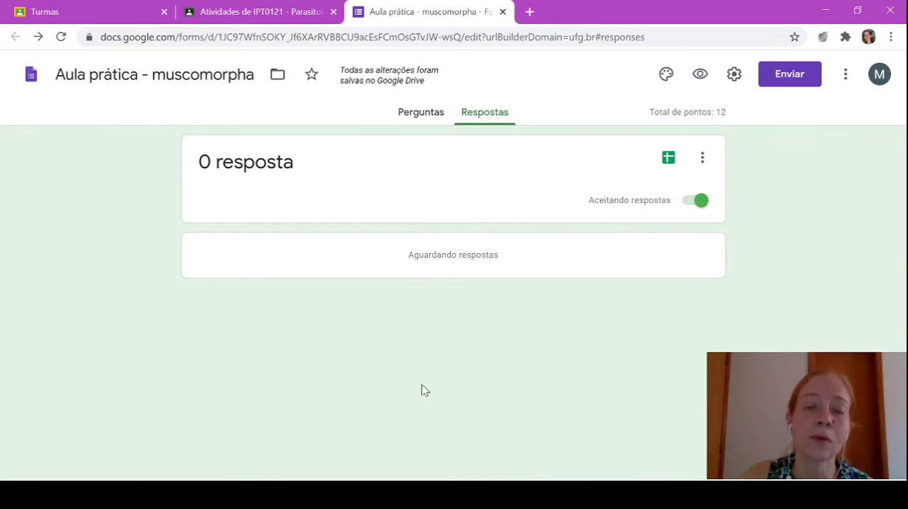
click(420, 114)
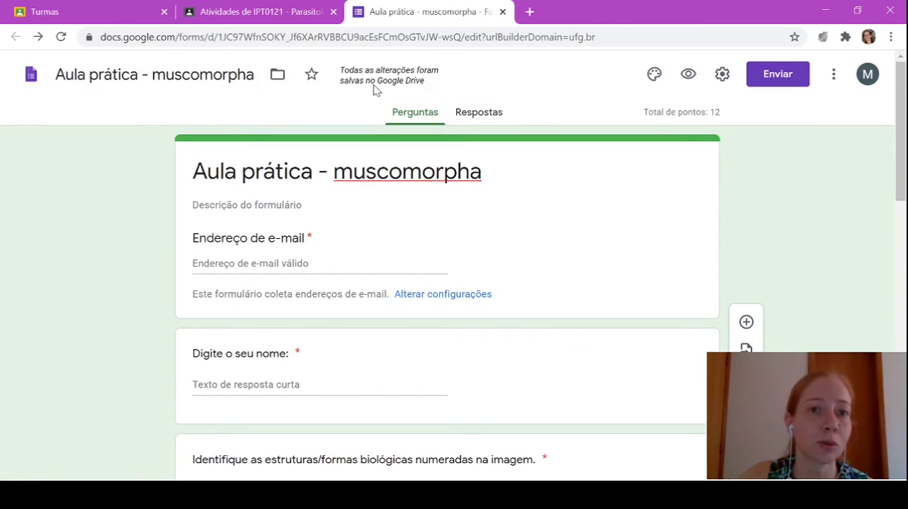
Move the Aula prática - muscomorpha form into the aulas práticas folder and accept the access change
click(277, 79)
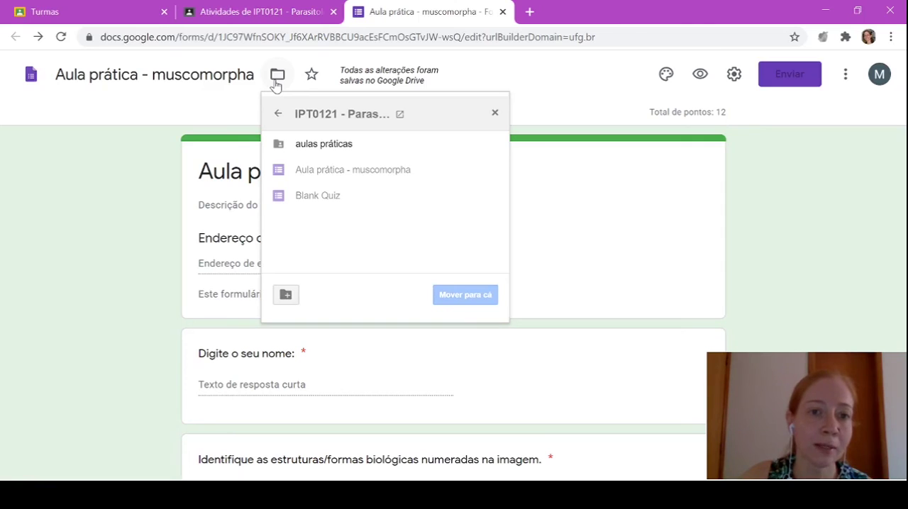
click(331, 149)
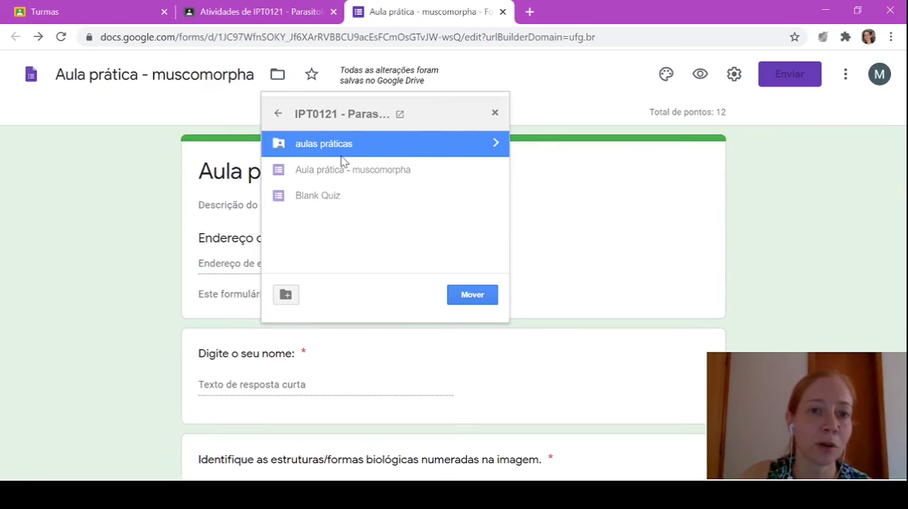
click(476, 296)
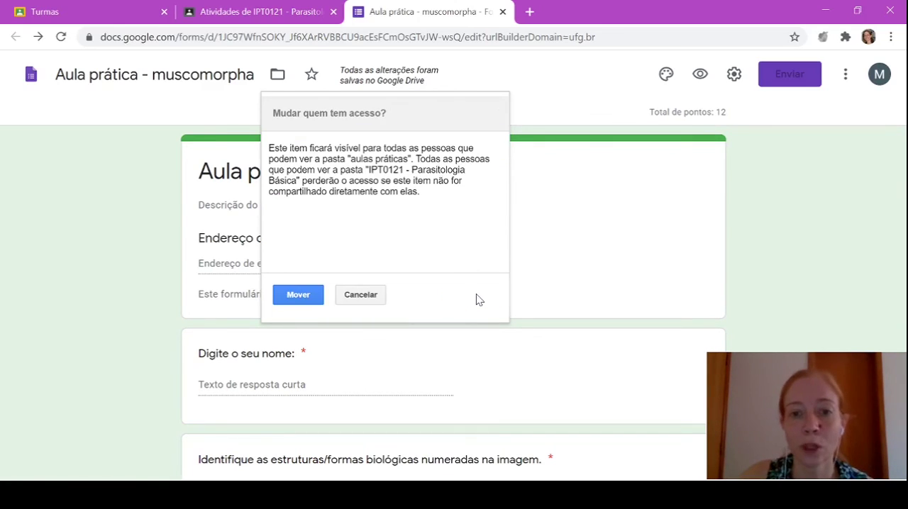
click(305, 298)
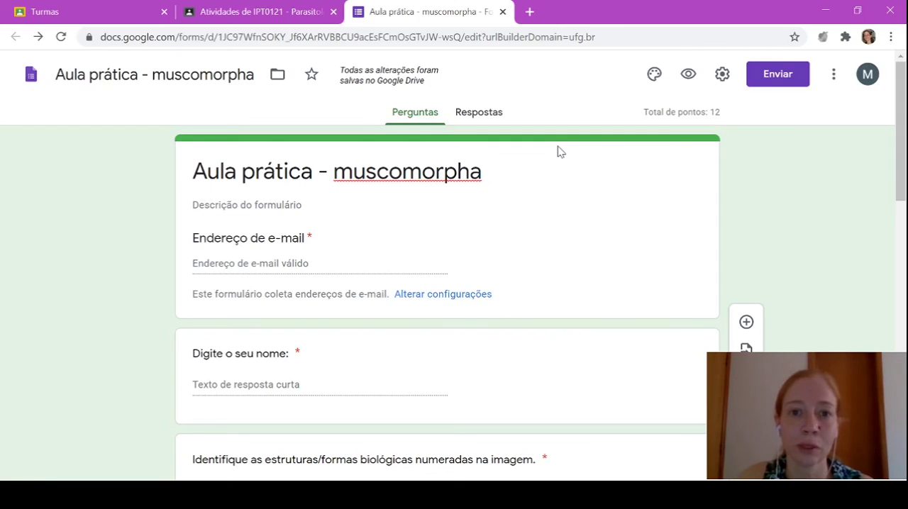
Look over the form's questions once more, and close the form to return to the Classroom activity draft
scroll(563, 163, down, 4)
scroll(563, 163, up, 4)
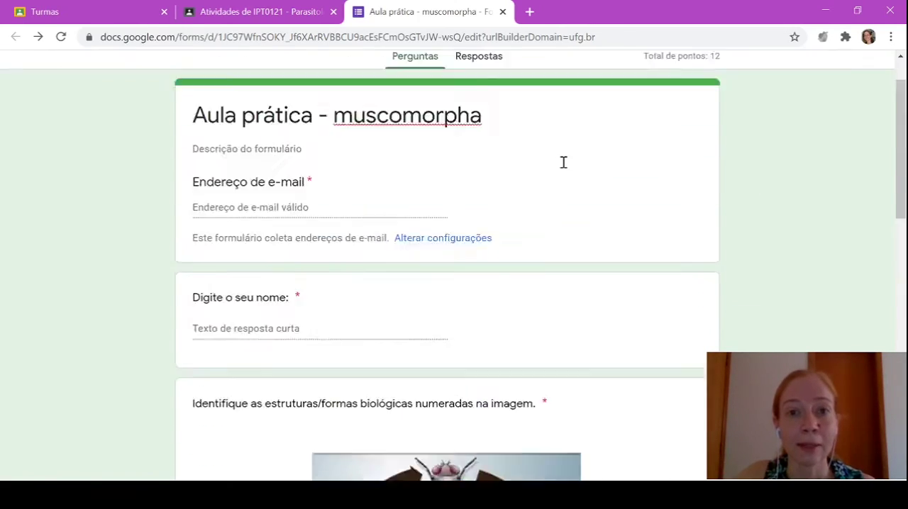
scroll(455, 218, down, 5)
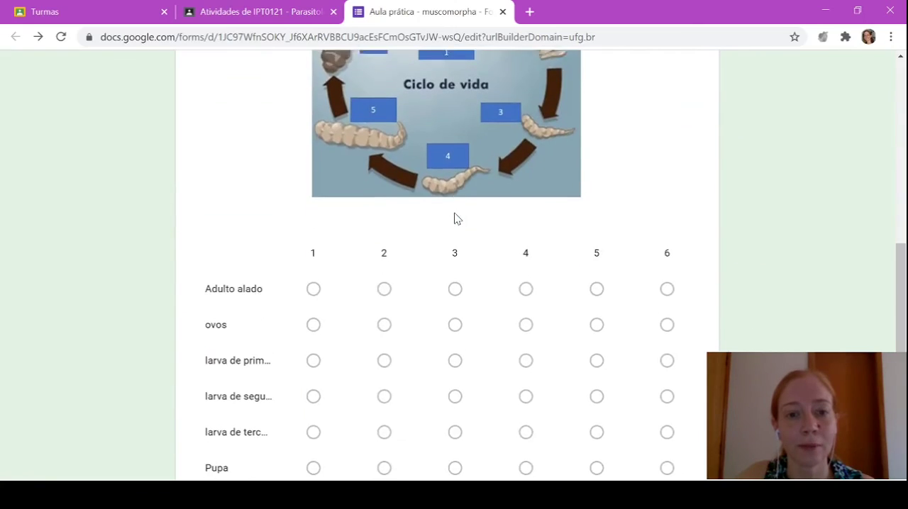
scroll(455, 218, up, 5)
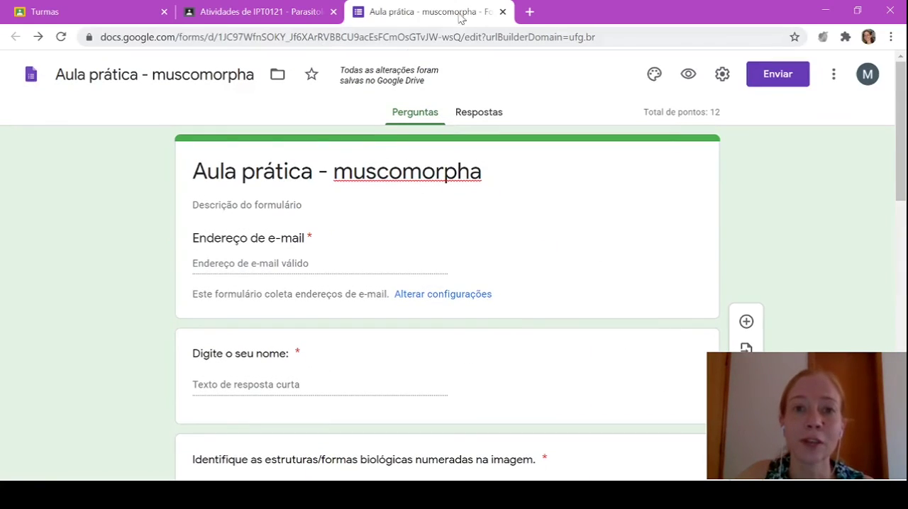
click(503, 12)
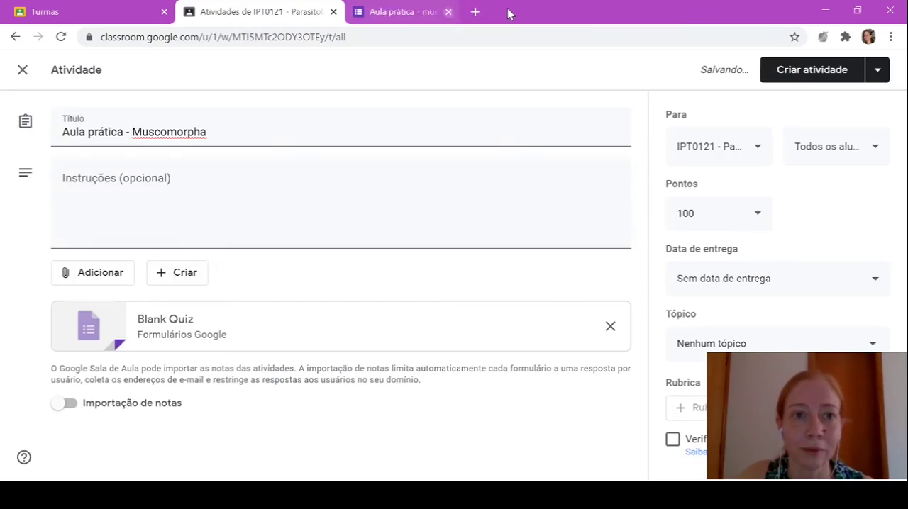
Reopen the quiz attached to the Classroom activity to check its content, and close it again
click(155, 323)
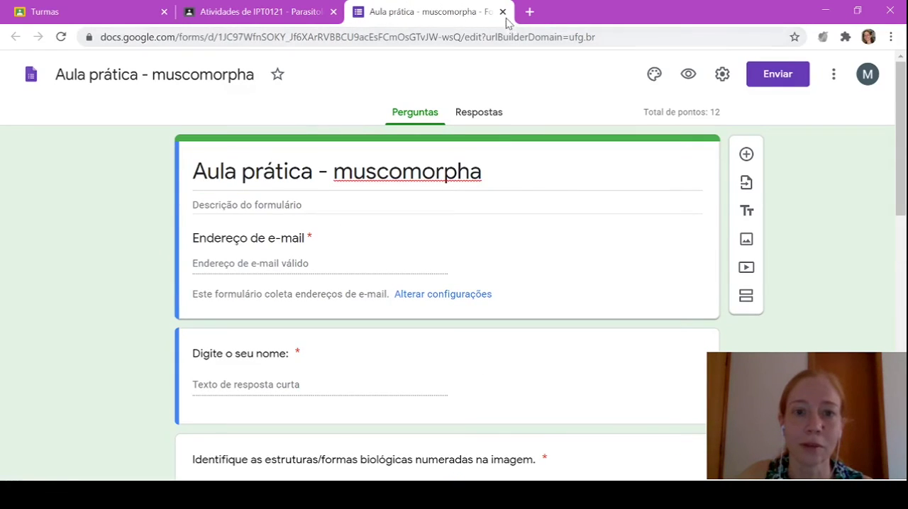
scroll(340, 424, down, 5)
scroll(339, 424, up, 5)
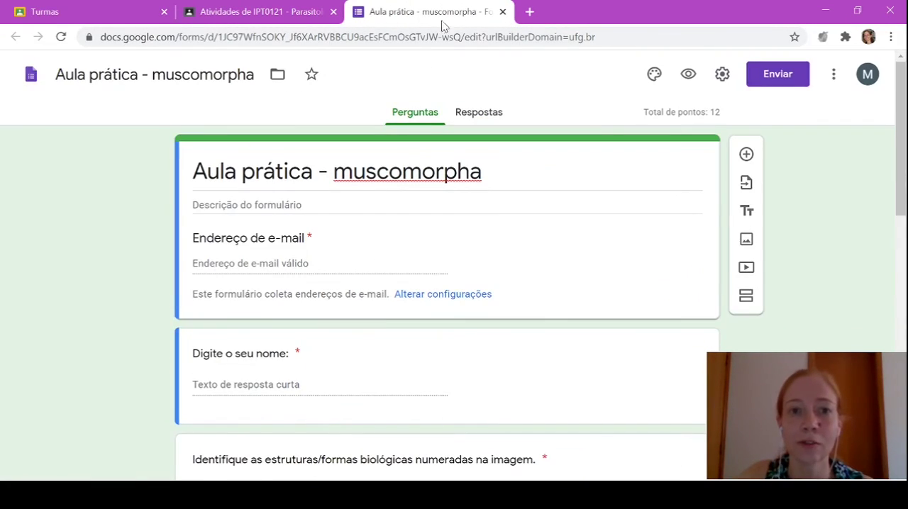
click(503, 12)
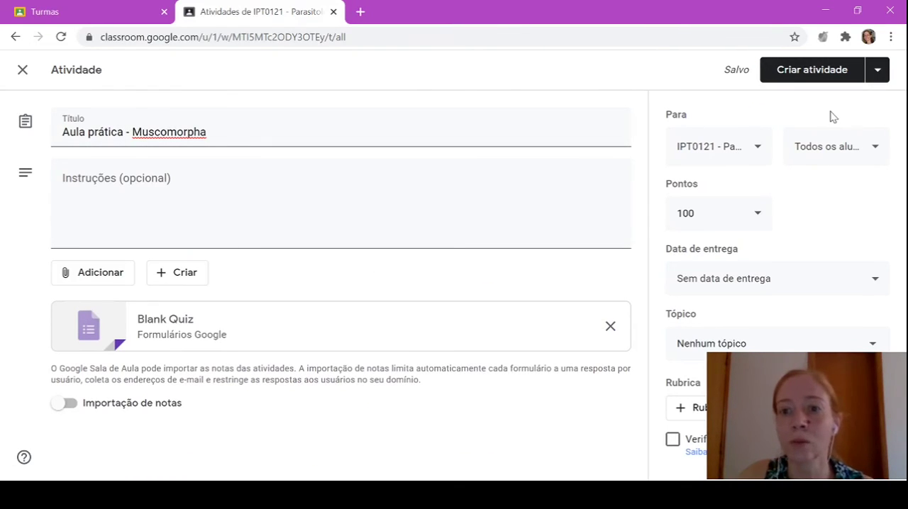
Schedule the Aula prática - Muscomorpha activity for 30 October 2020 at 08:00
click(878, 73)
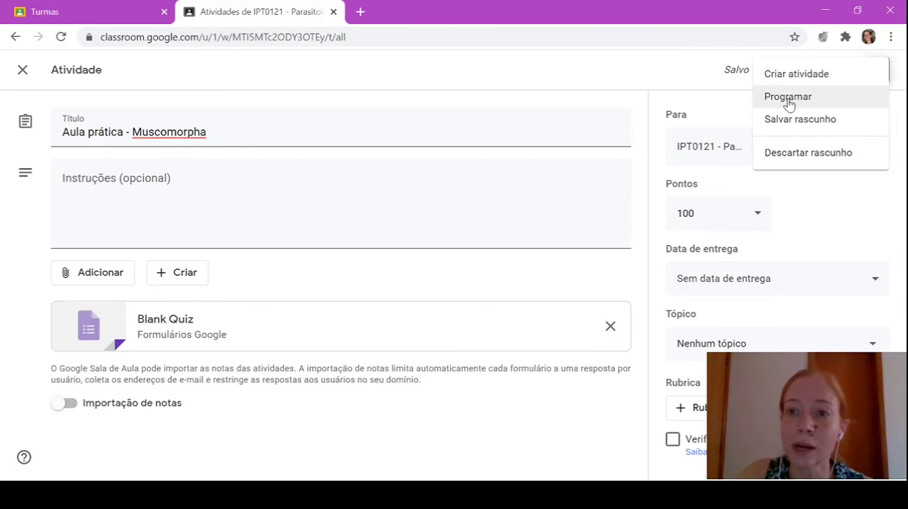
click(789, 102)
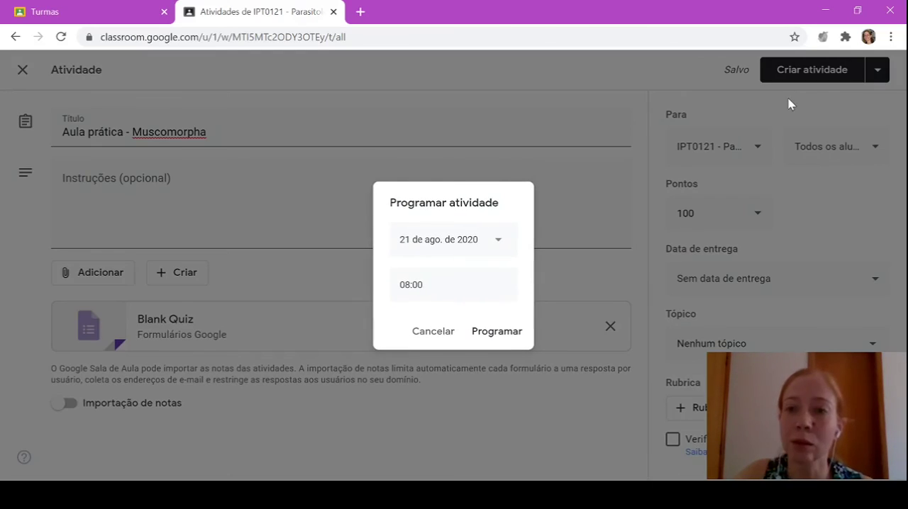
click(499, 243)
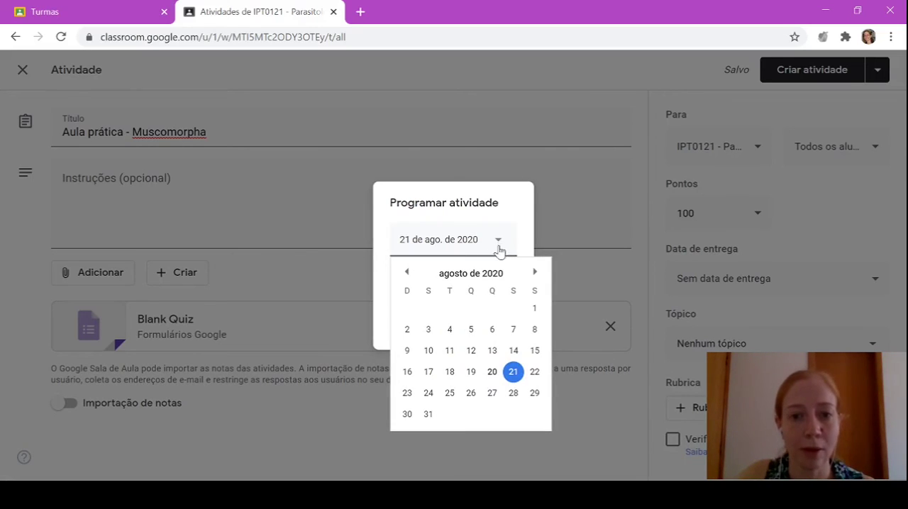
click(535, 273)
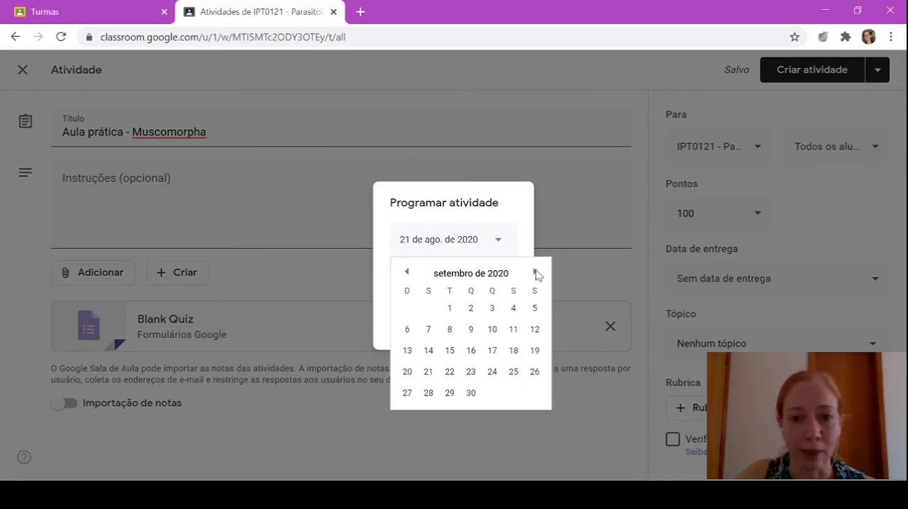
click(536, 273)
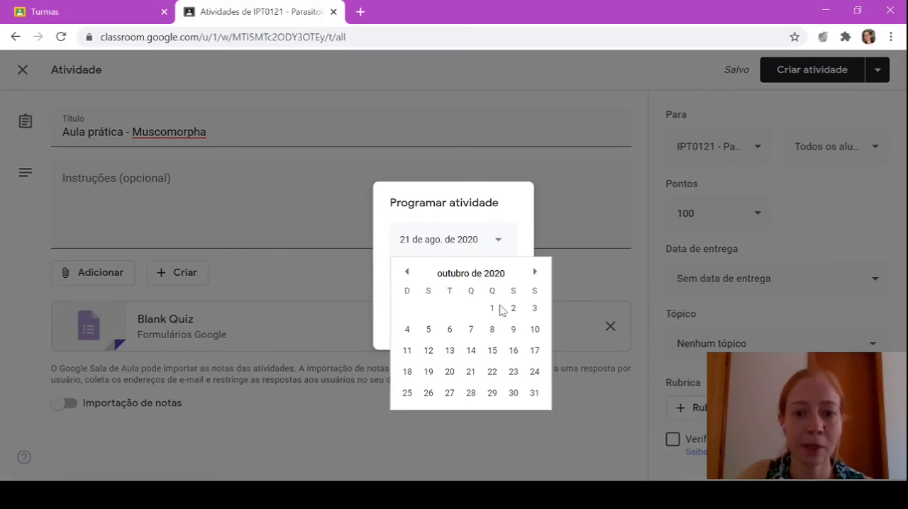
click(513, 395)
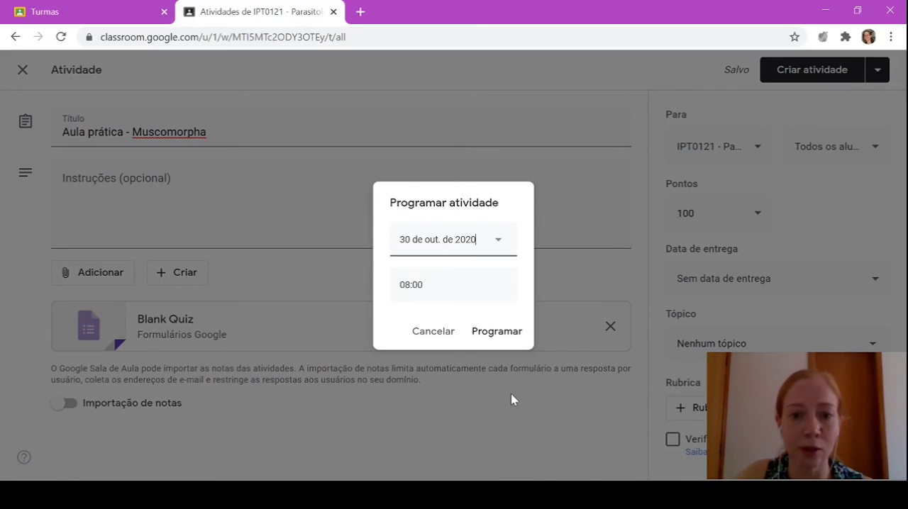
click(496, 335)
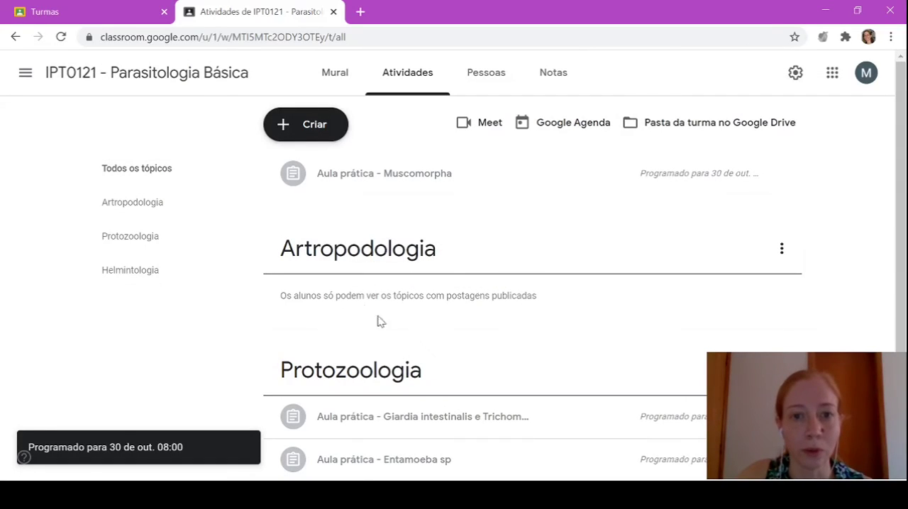
Edit the scheduled Aula prática - Muscomorpha activity to assign it to the Artropodologia topic, and save it as scheduled
click(345, 177)
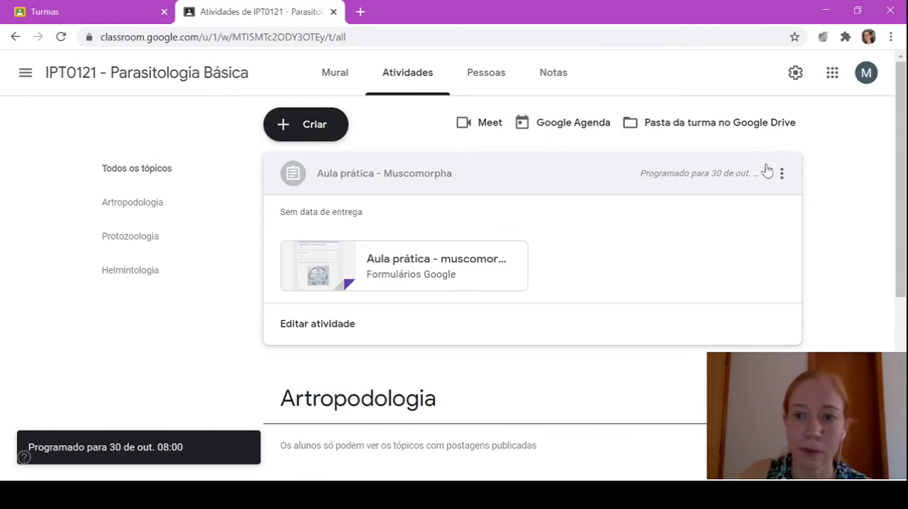
click(783, 179)
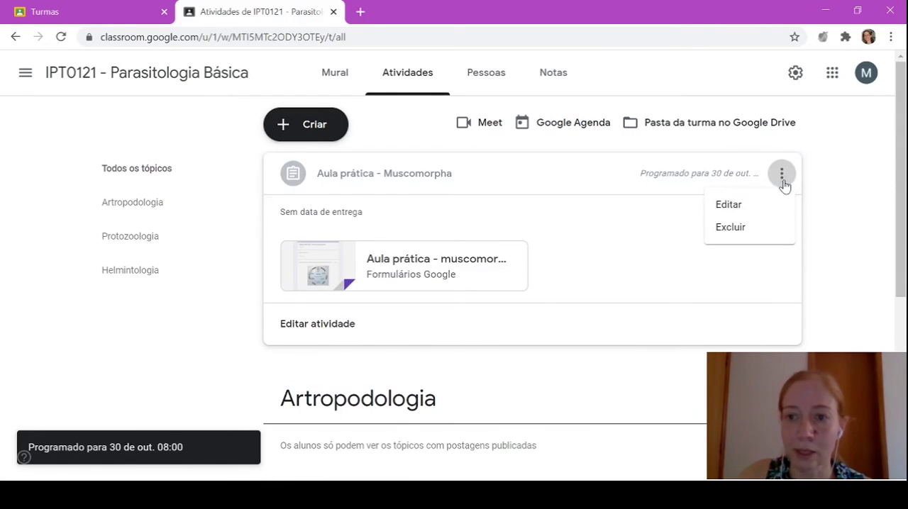
click(728, 205)
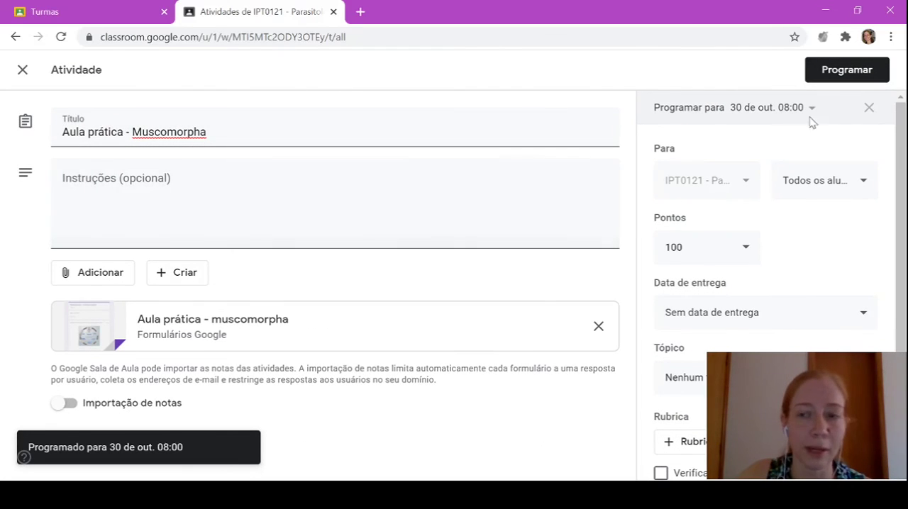
scroll(827, 146, down, 1)
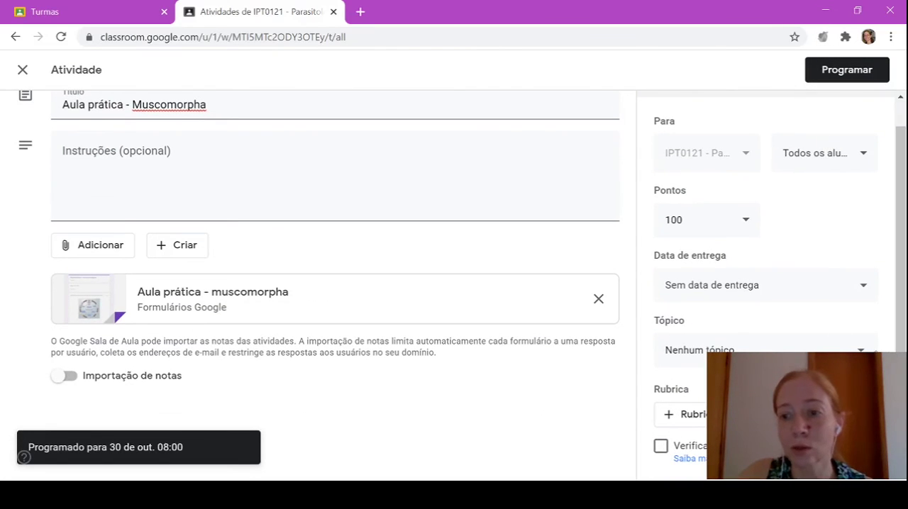
click(860, 352)
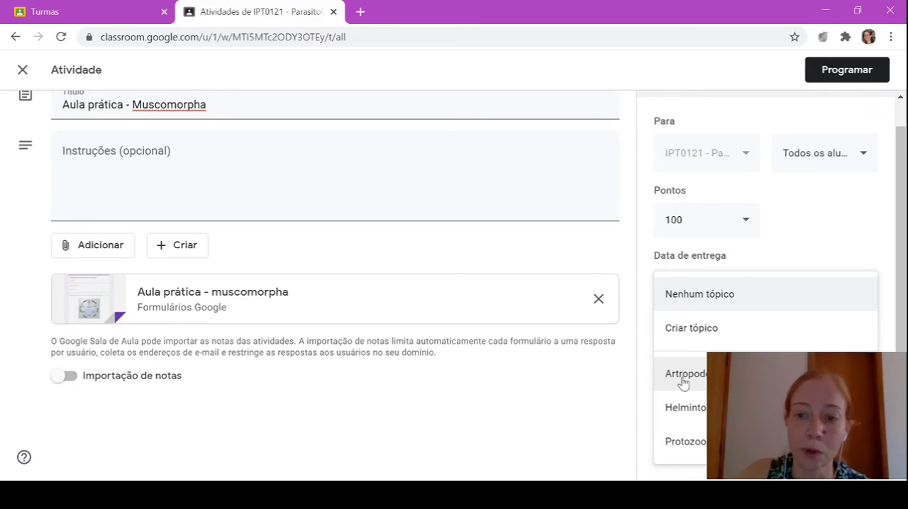
click(731, 375)
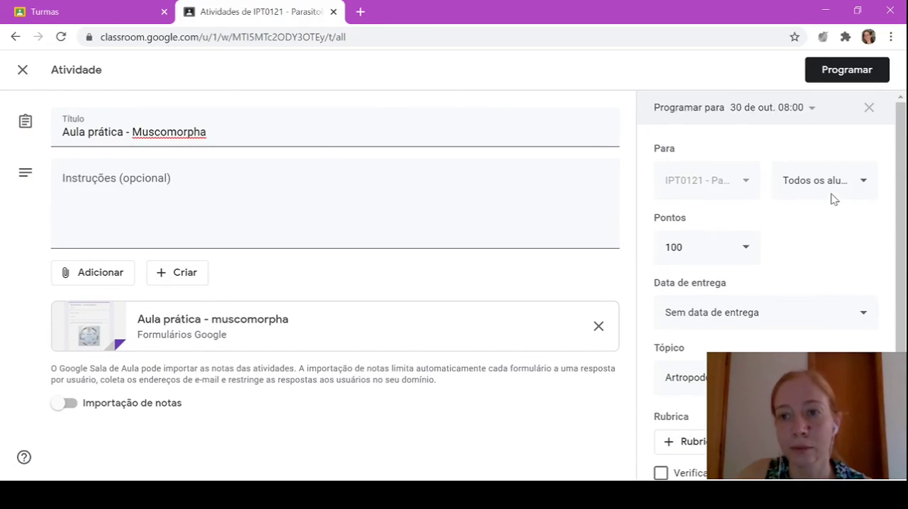
click(841, 70)
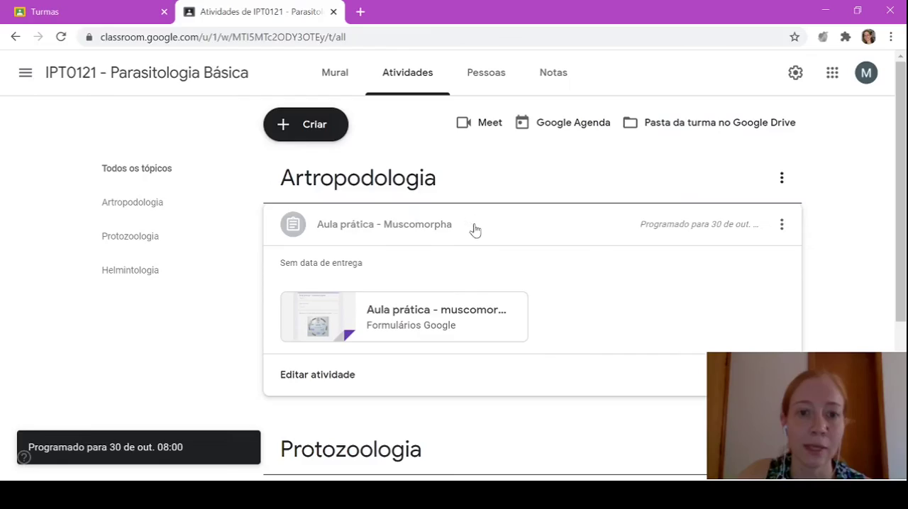